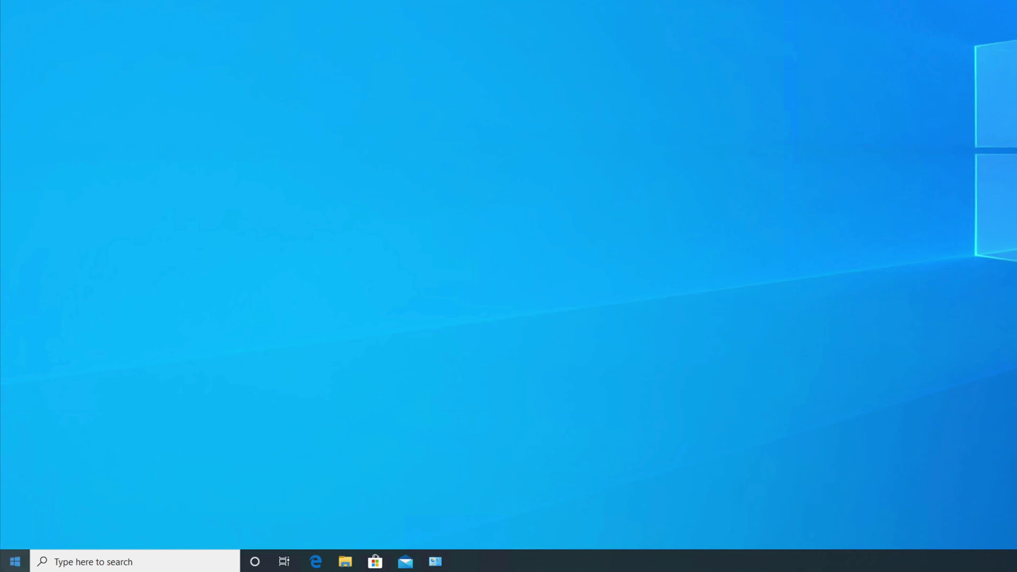
Open the Apps & features page of Windows Settings
left_click(14, 565)
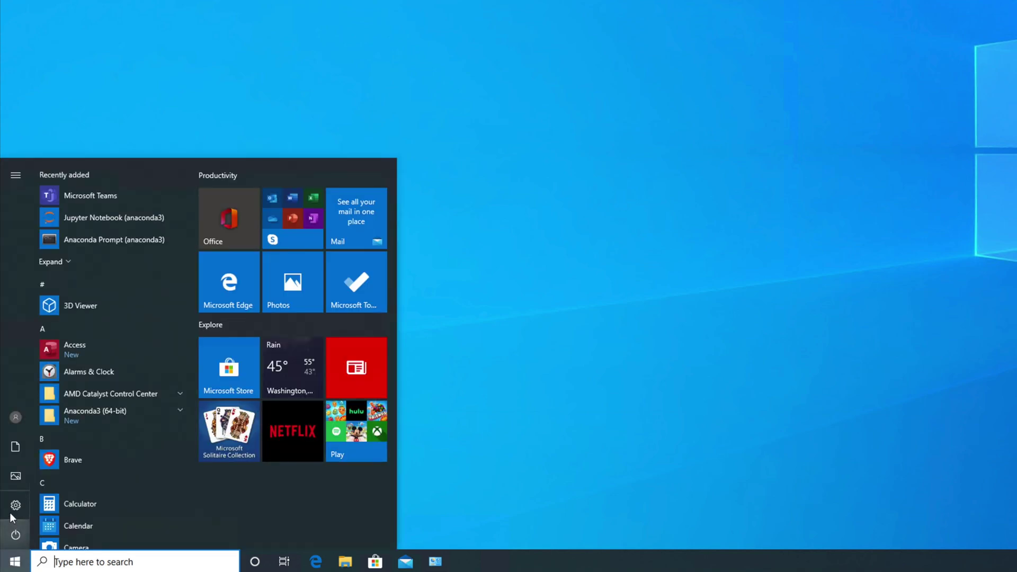
mouse_move(15, 507)
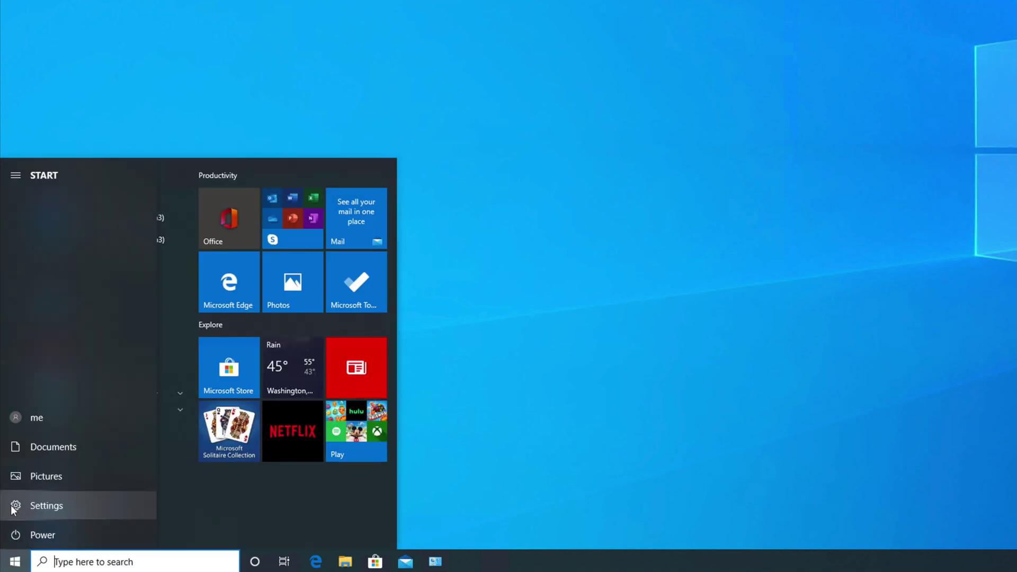
left_click(77, 505)
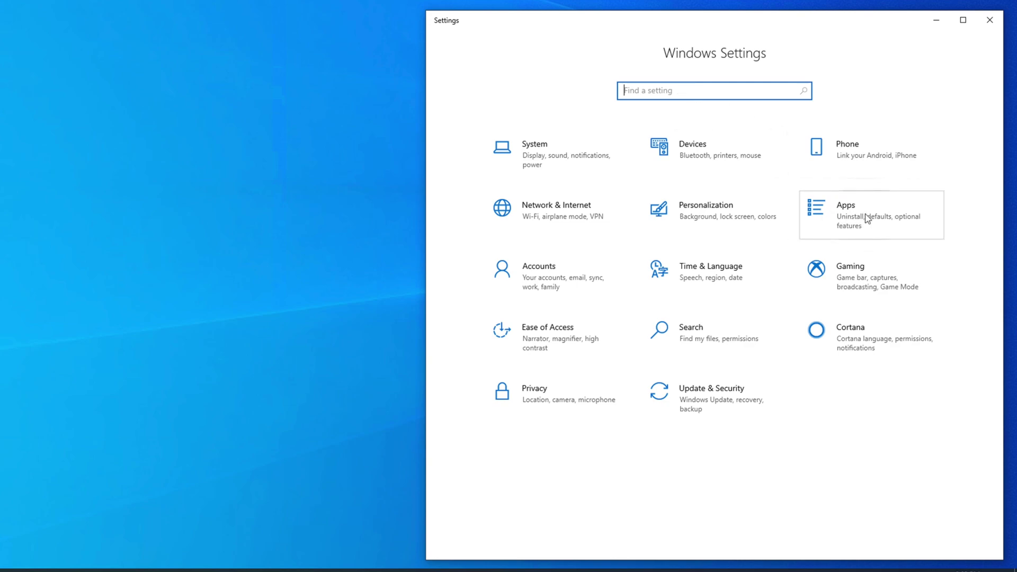
left_click(840, 213)
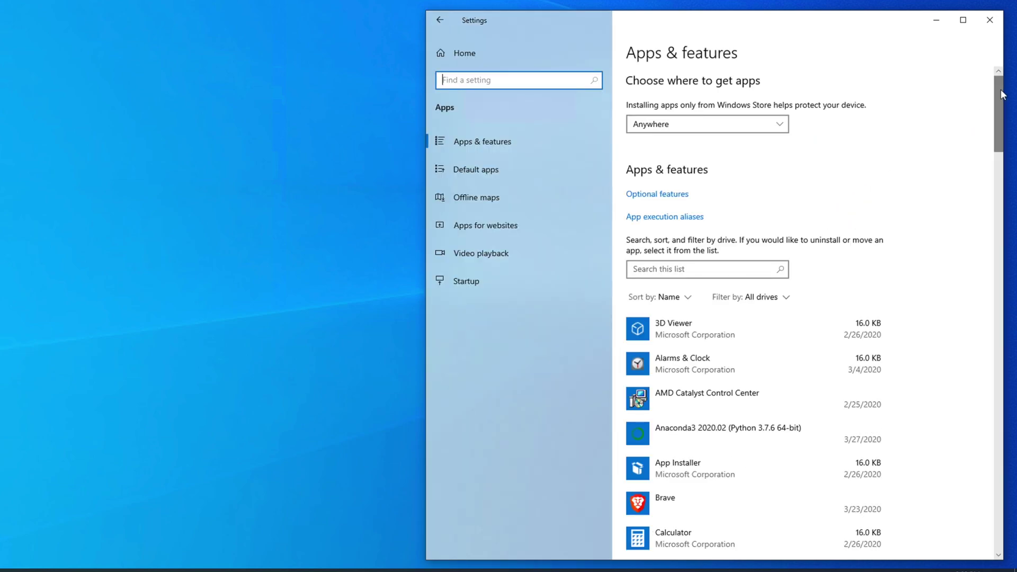
Filter the installed apps list by "mysql" to find every MySQL component
left_click_drag(1000, 94, 993, 341)
left_click_drag(998, 179, 993, 80)
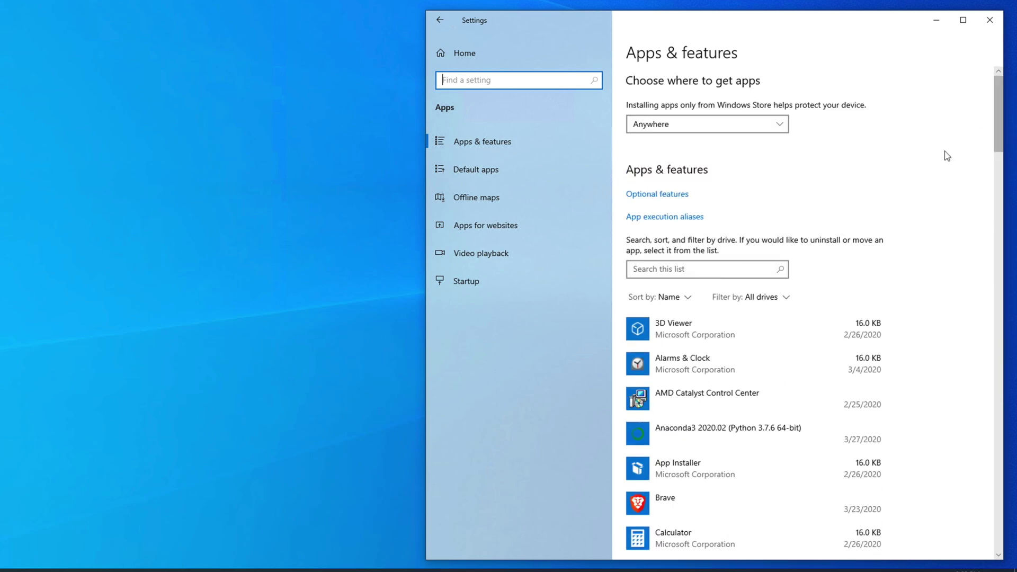
left_click(999, 100)
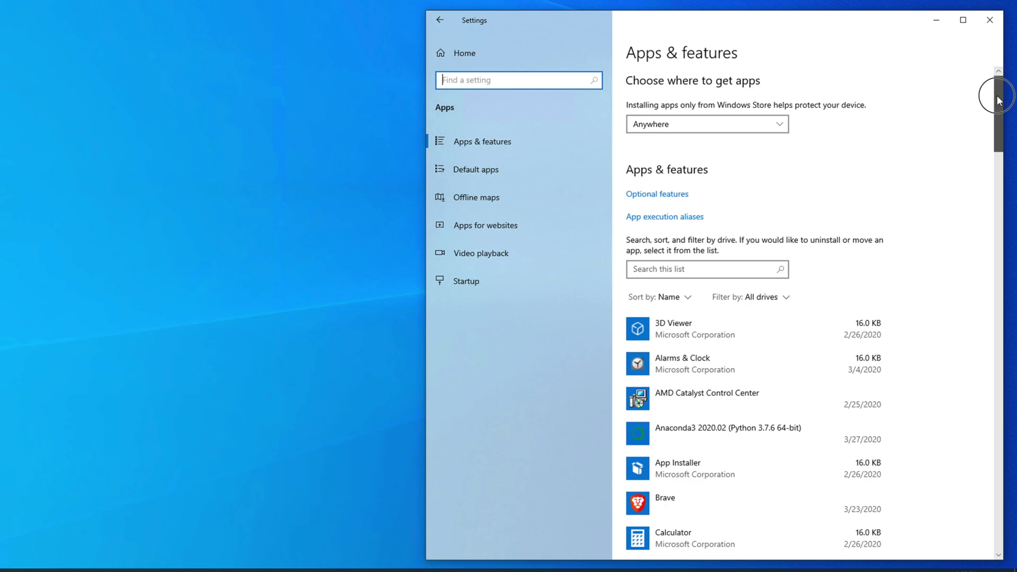
left_click_drag(998, 101, 1003, 82)
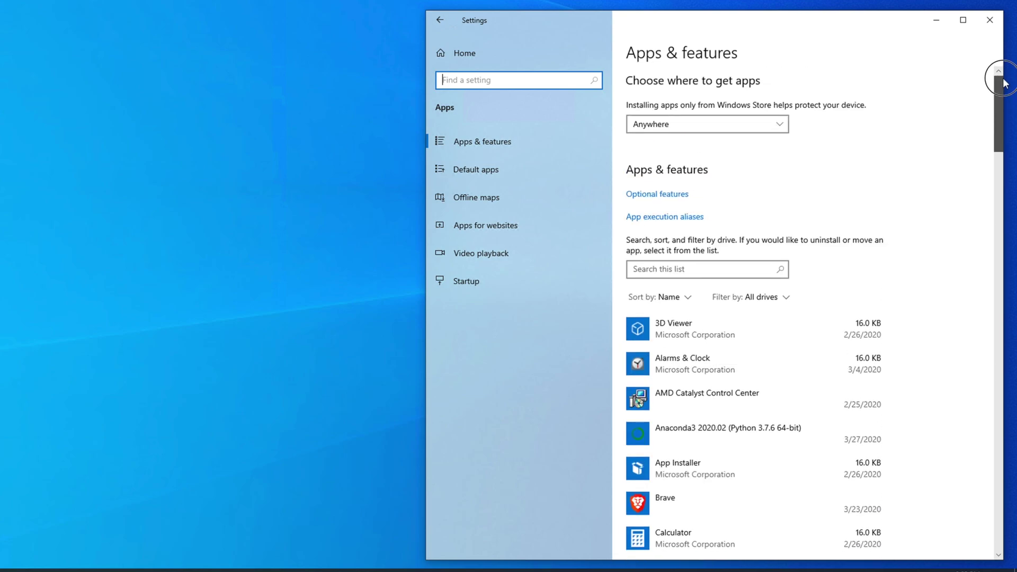
left_click(637, 269)
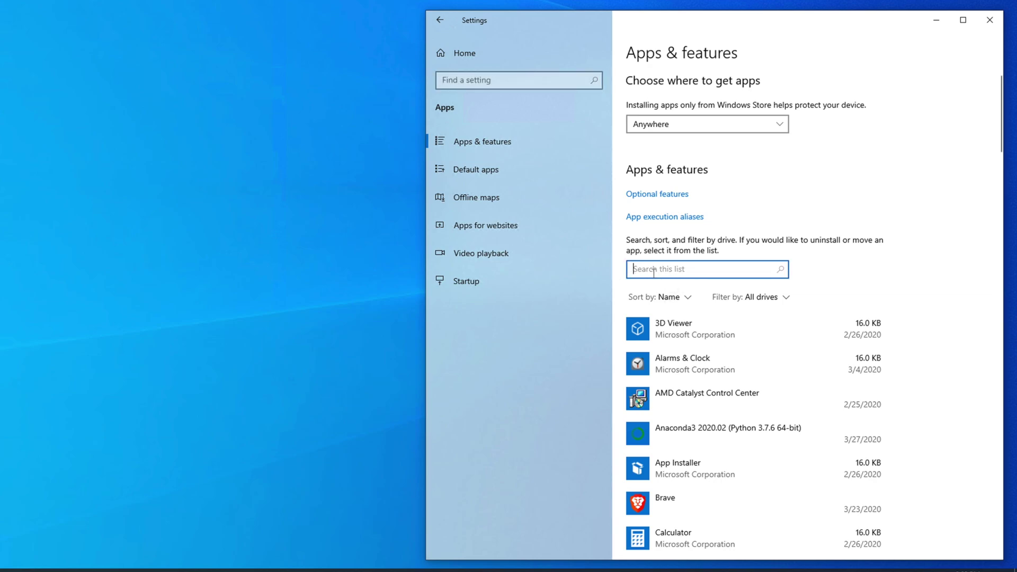
left_click(634, 269)
type("mysql")
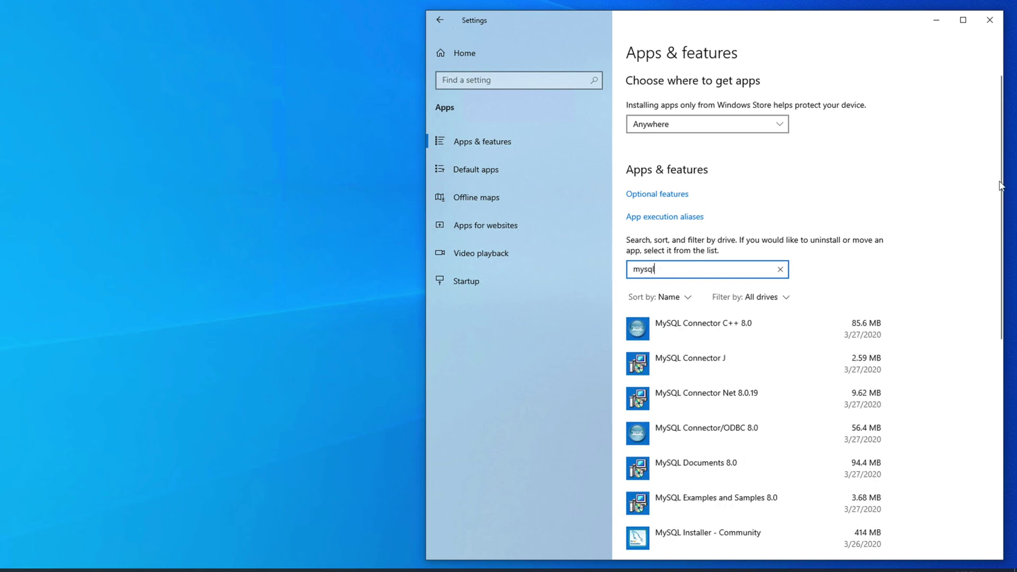
left_click_drag(998, 182, 1000, 286)
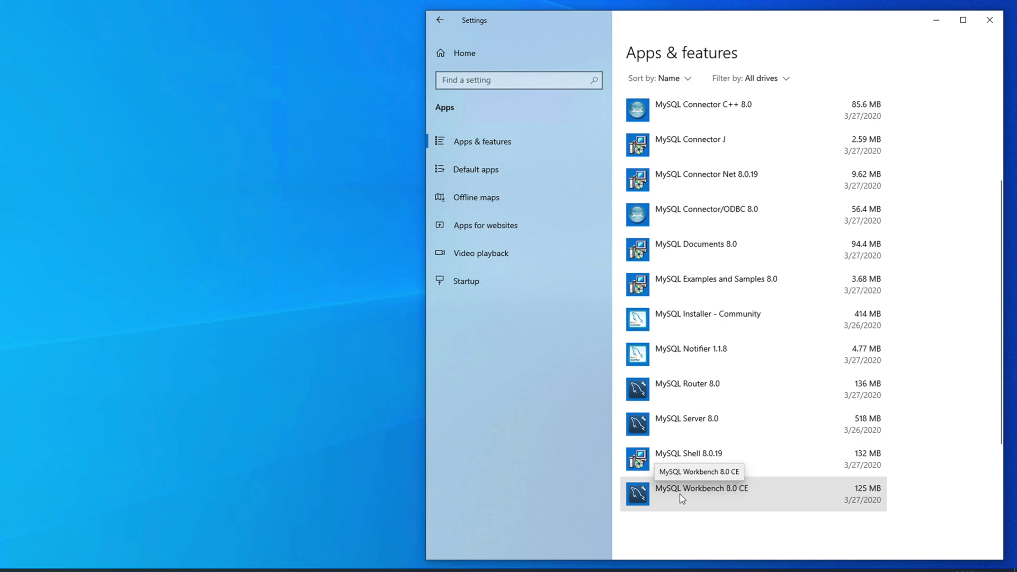
Uninstall MySQL Workbench 8.0 CE and allow its installer to make changes to the device
left_click(727, 496)
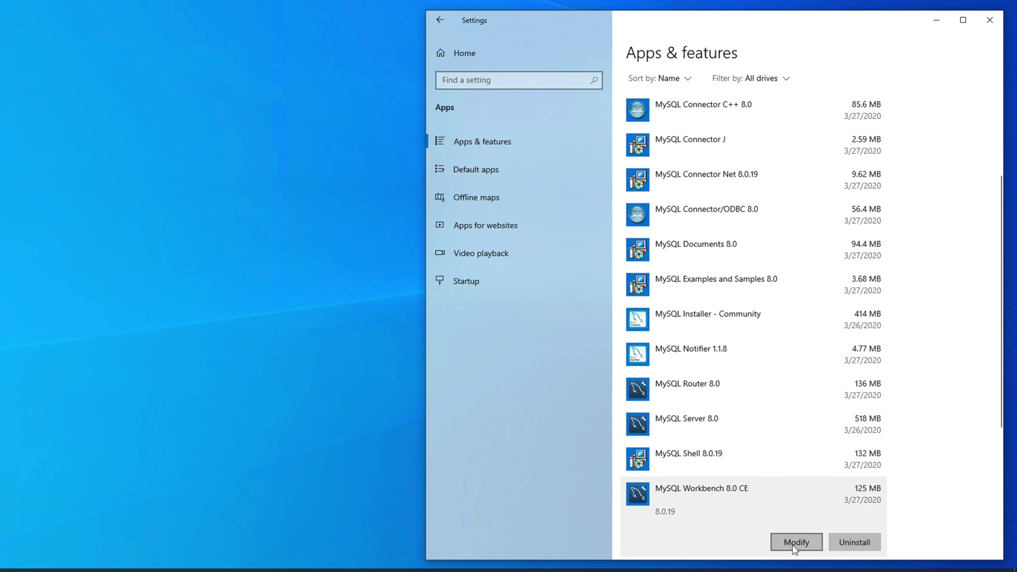
left_click(846, 544)
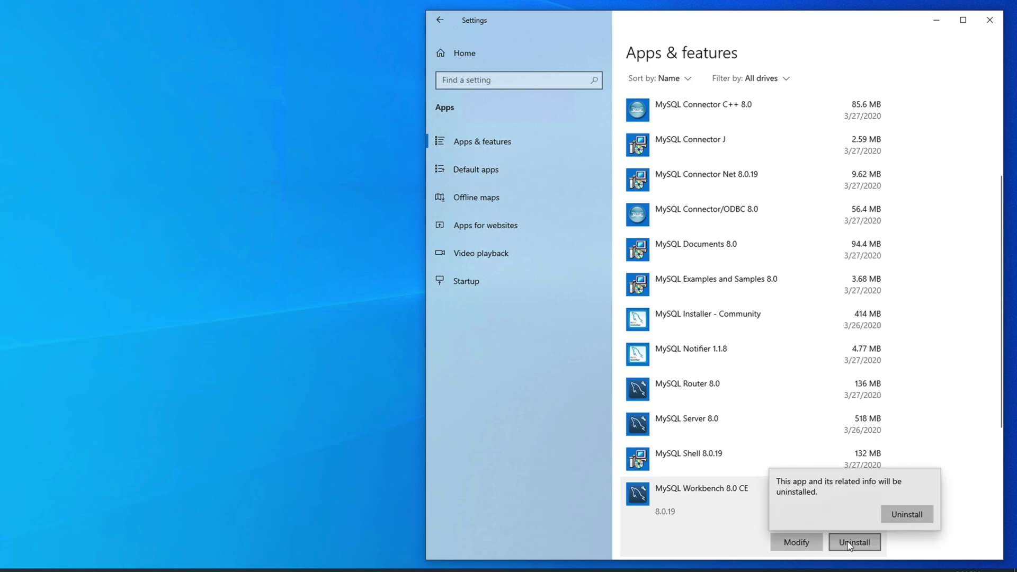
left_click(905, 517)
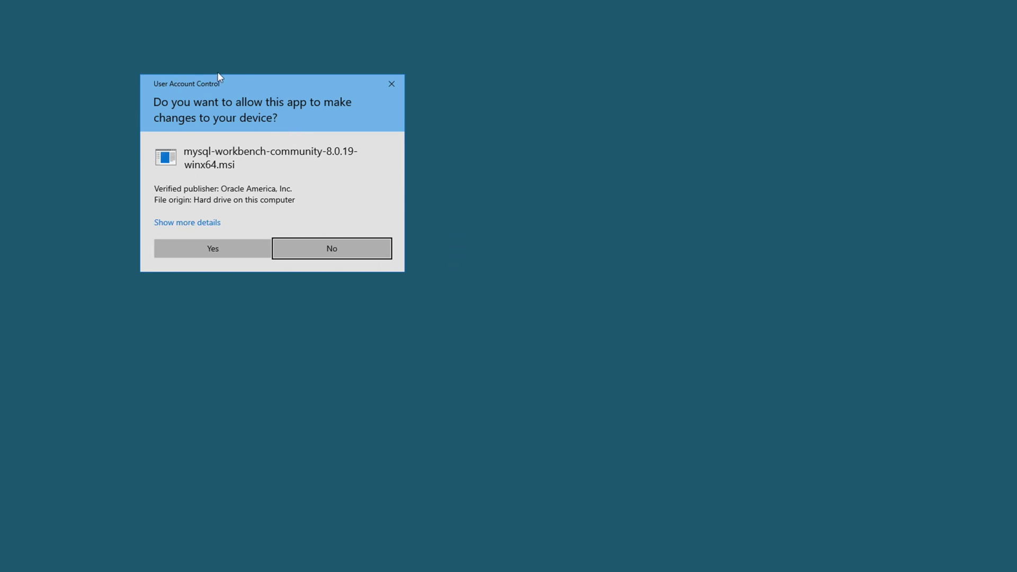
left_click(211, 247)
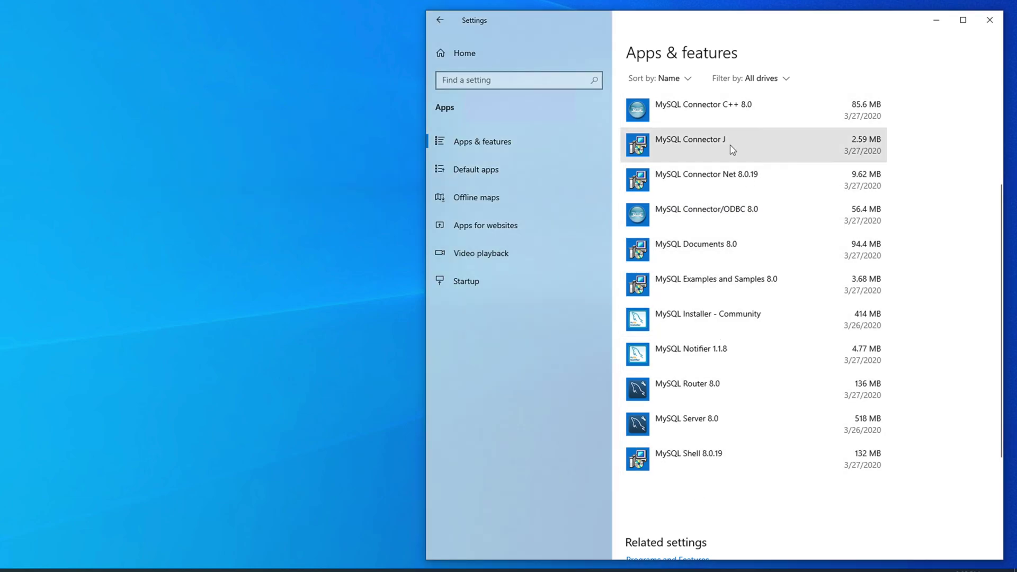
Uninstall MySQL Server 8.0 and allow its installer to make changes to the device
scroll(994, 203, "up", 1)
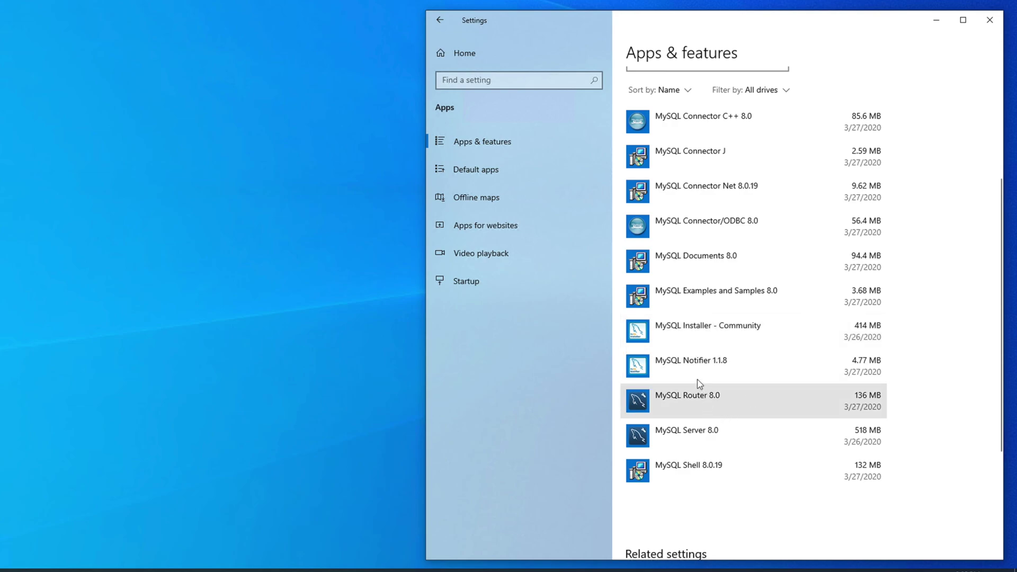
left_click(683, 431)
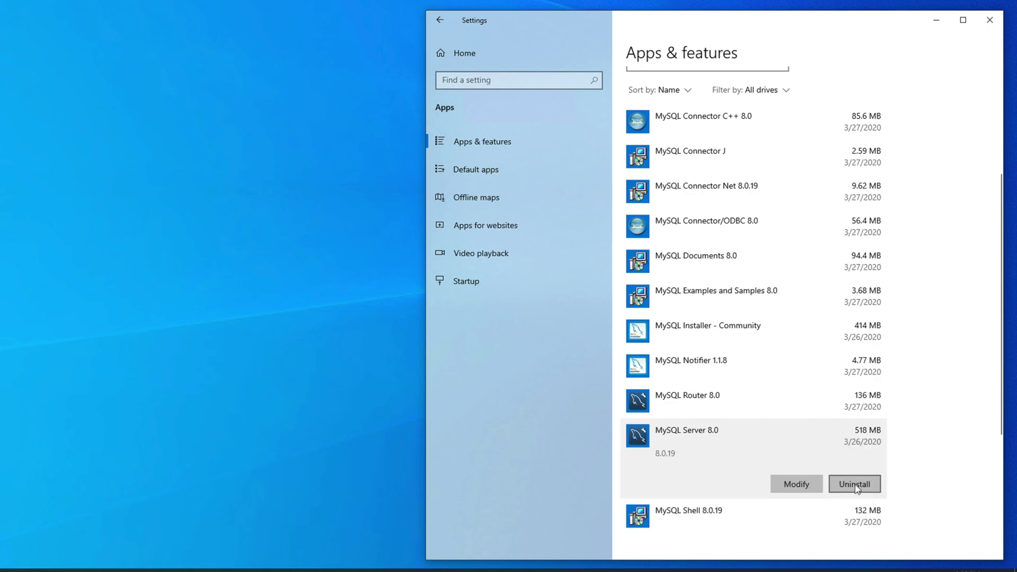
left_click(857, 489)
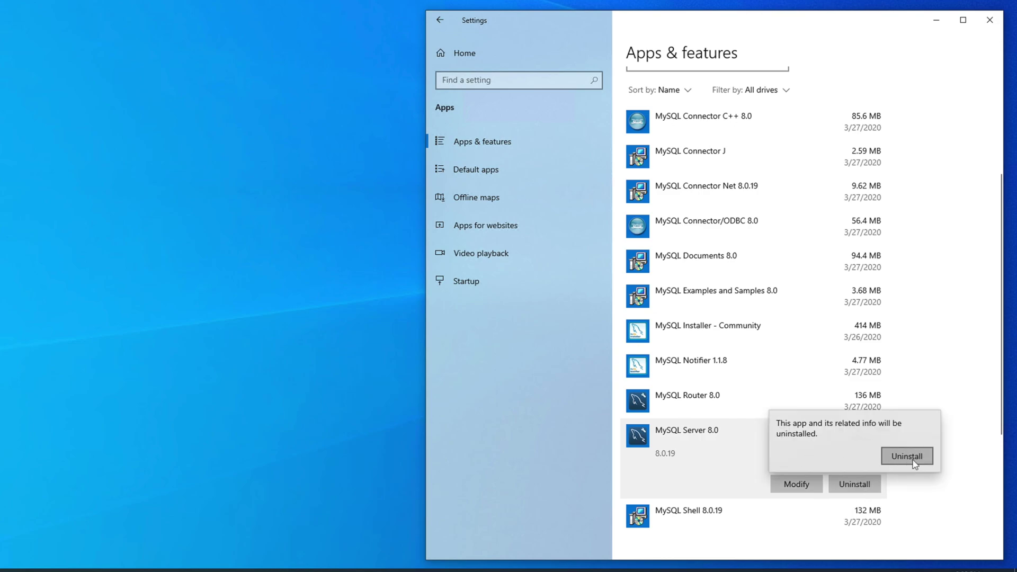
left_click(898, 456)
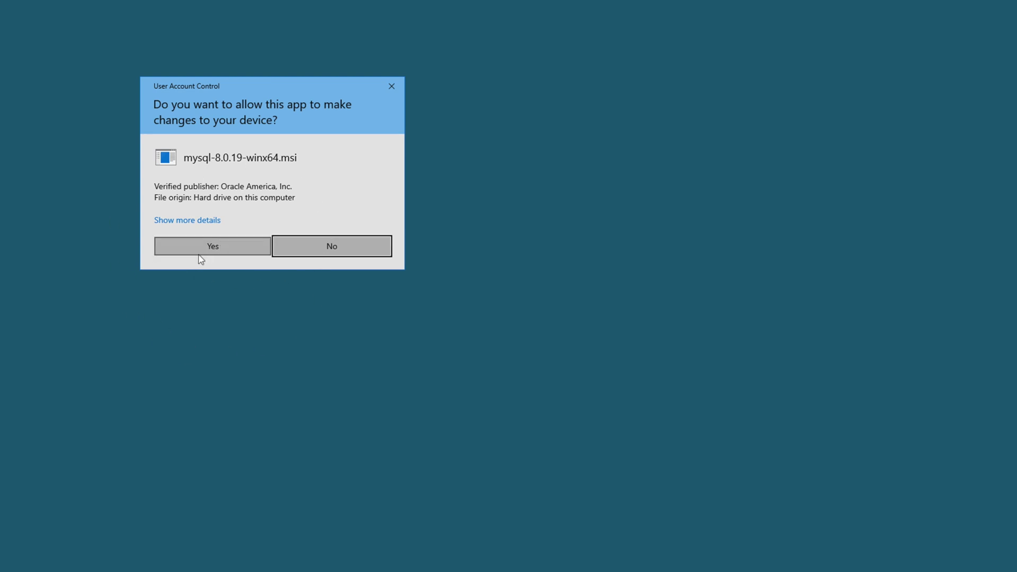
left_click(221, 246)
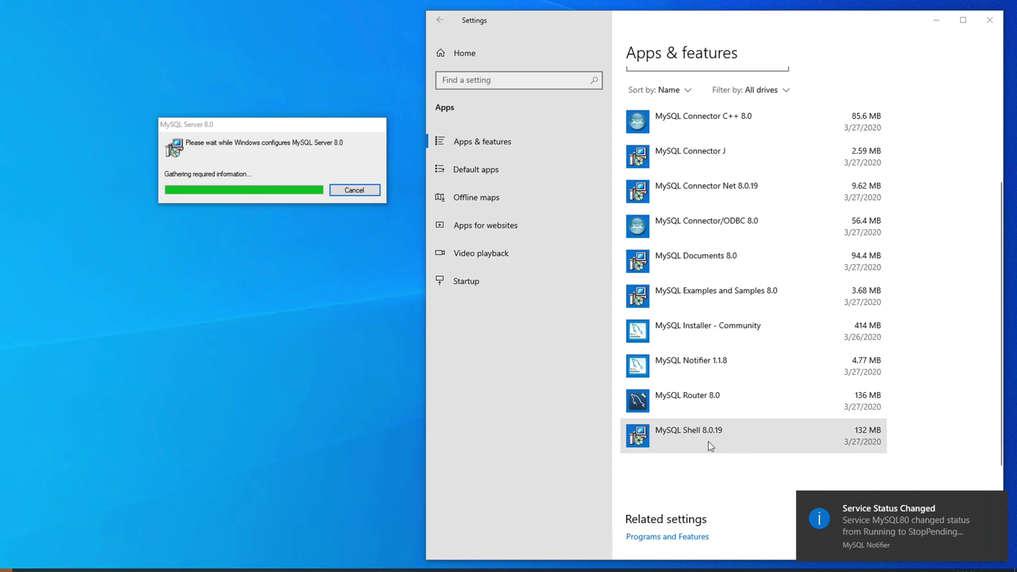
mouse_move(954, 535)
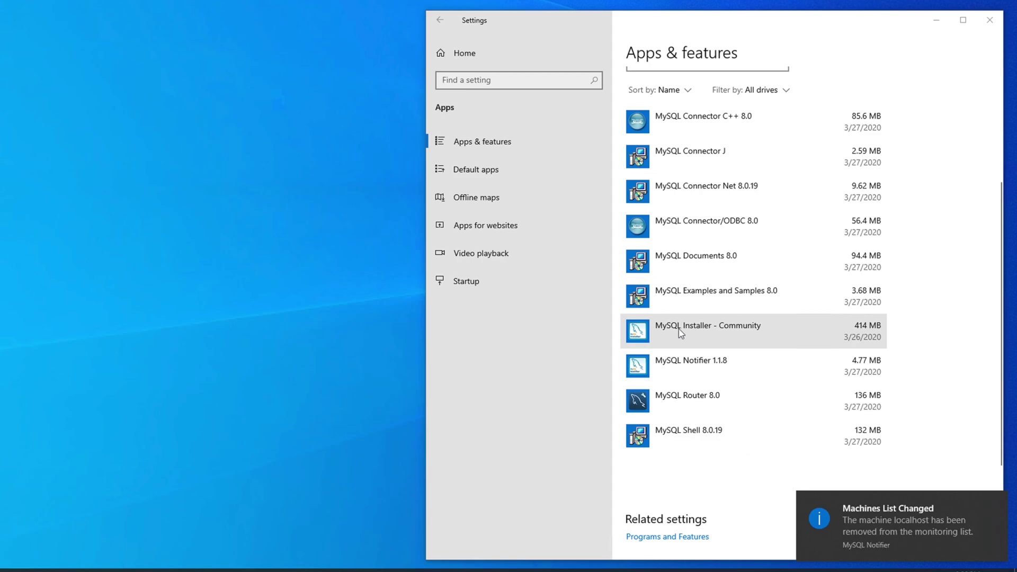
Uninstall MySQL Installer - Community, letting it automatically close MySQL Notifier, and allow the changes to the device
left_click(703, 331)
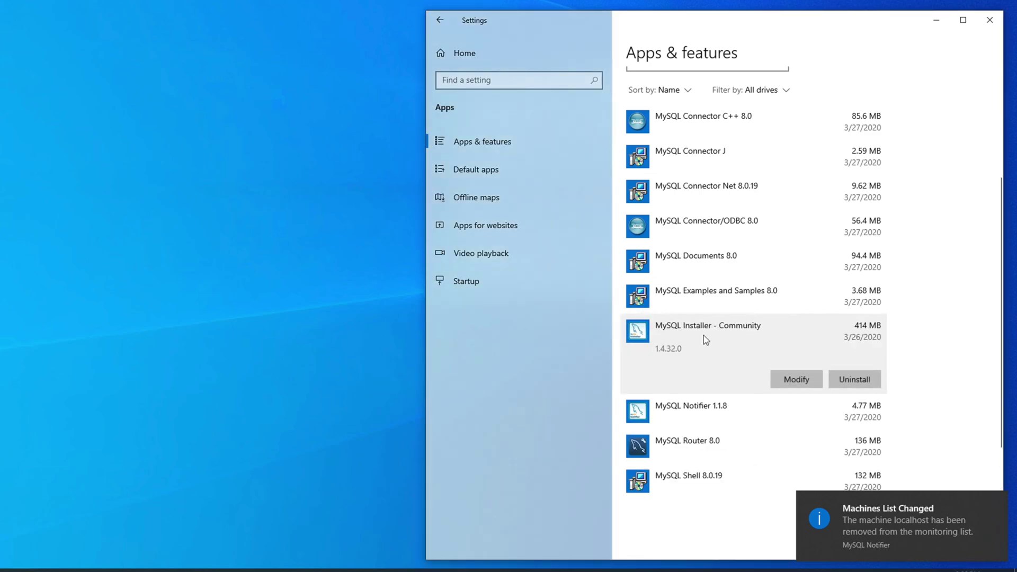
left_click(858, 382)
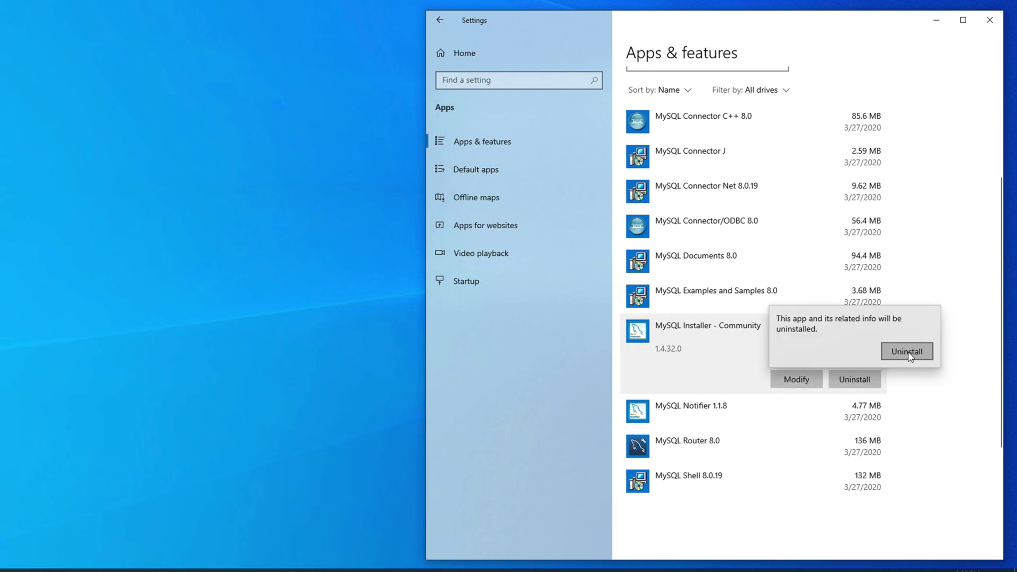
left_click(906, 354)
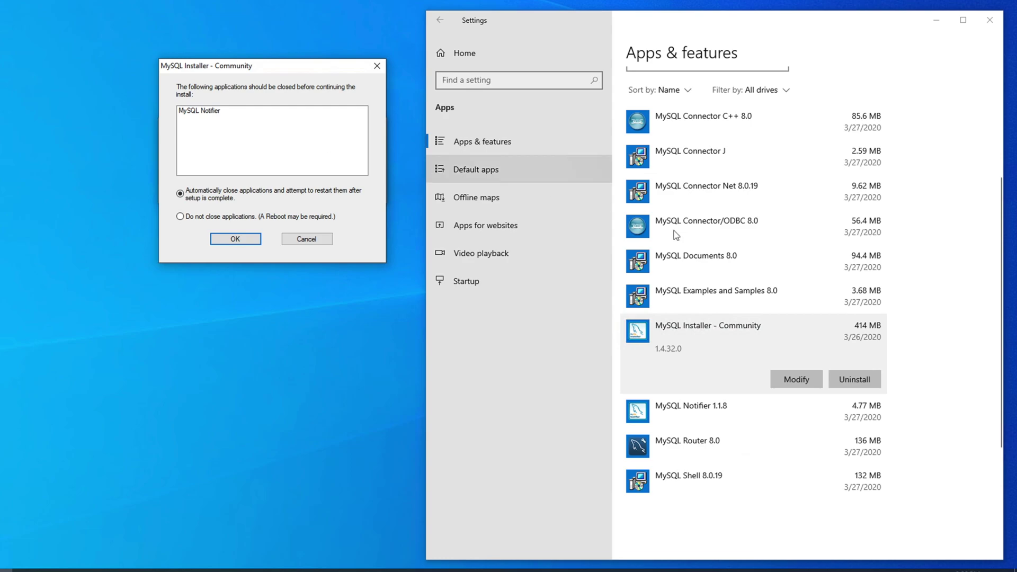
left_click(238, 240)
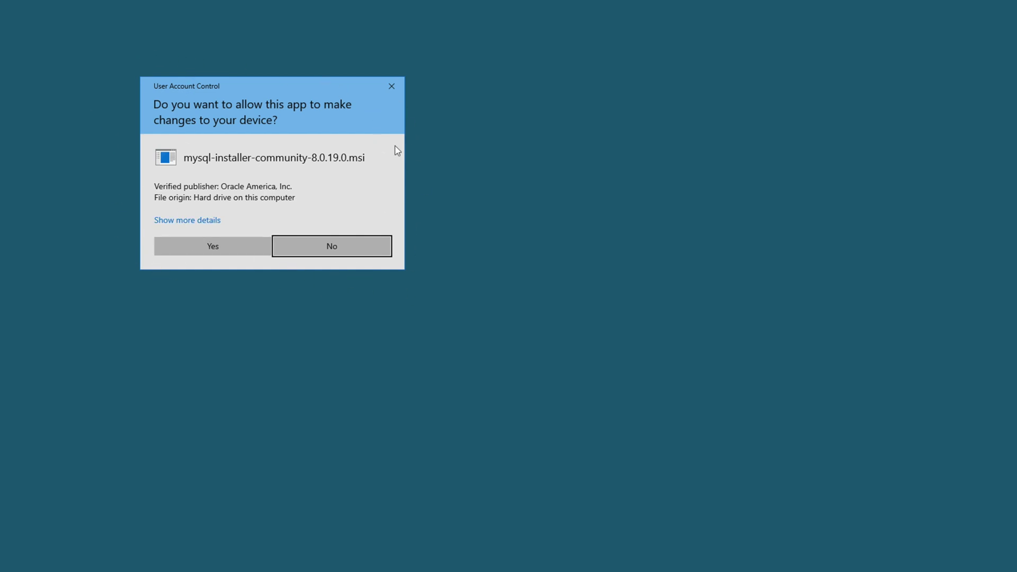
left_click(214, 245)
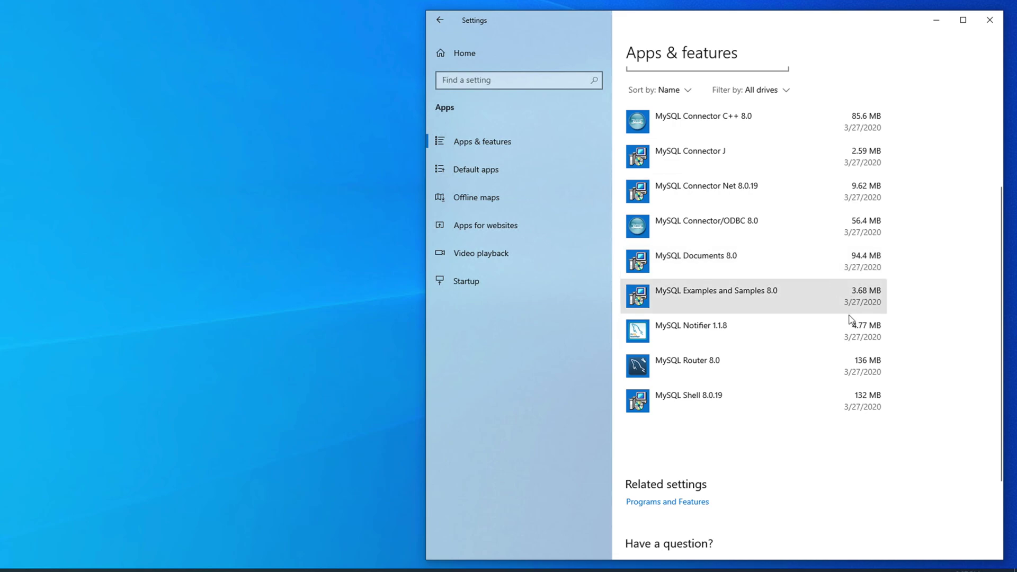
Uninstall MySQL Notifier 1.1.8 and allow its installer to make changes to the device
left_click(734, 330)
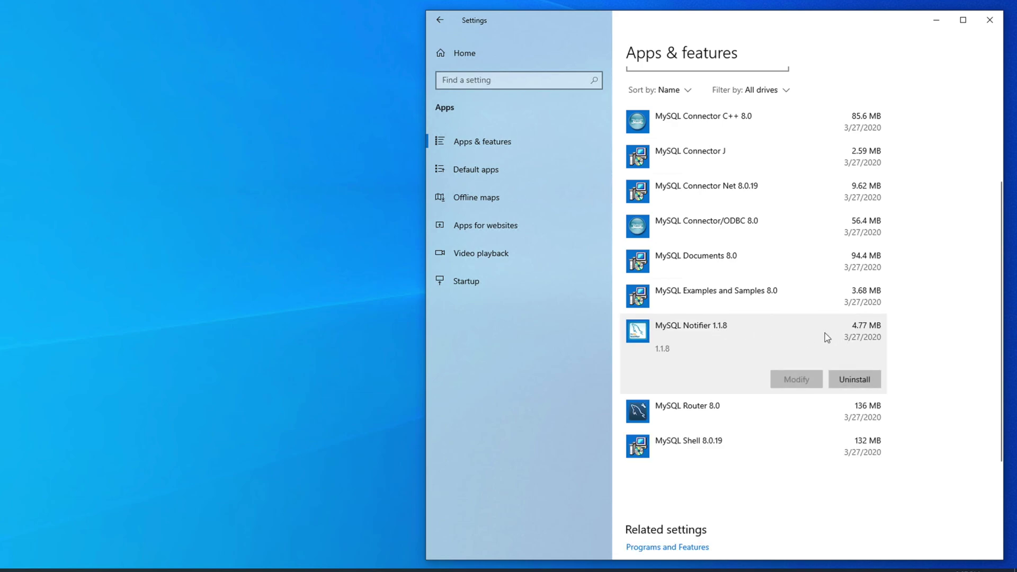
left_click(856, 380)
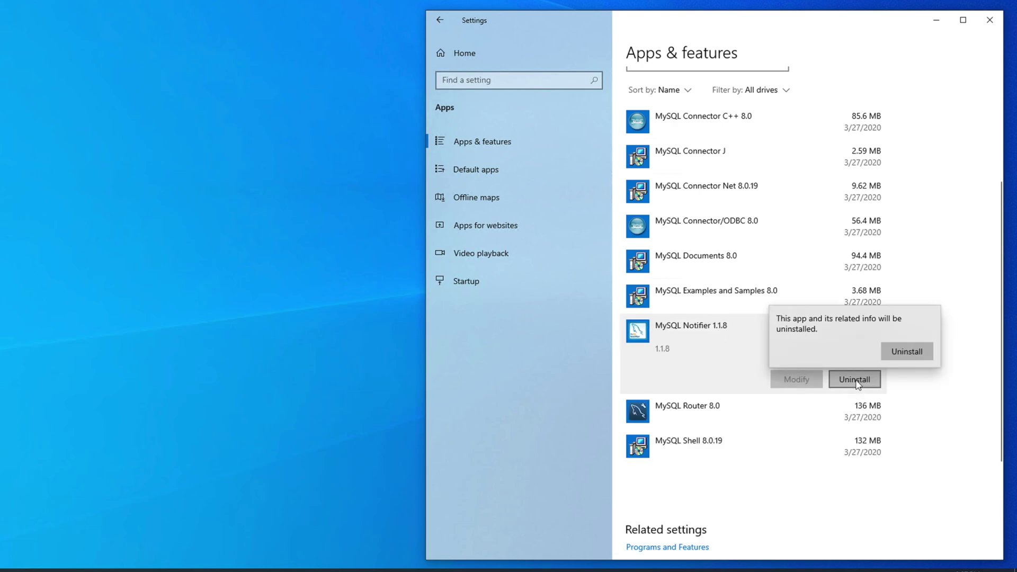
left_click(905, 353)
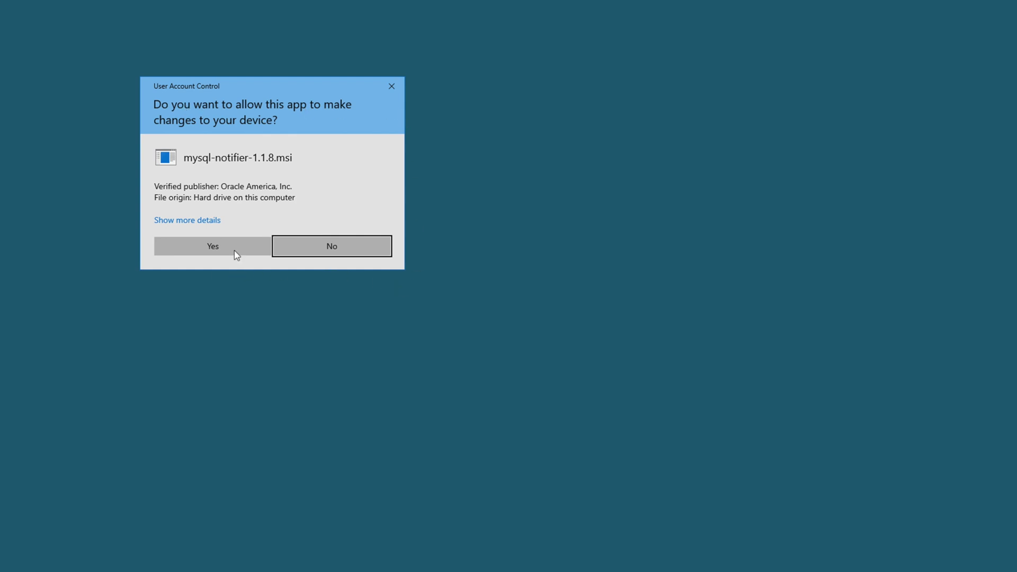
left_click(218, 249)
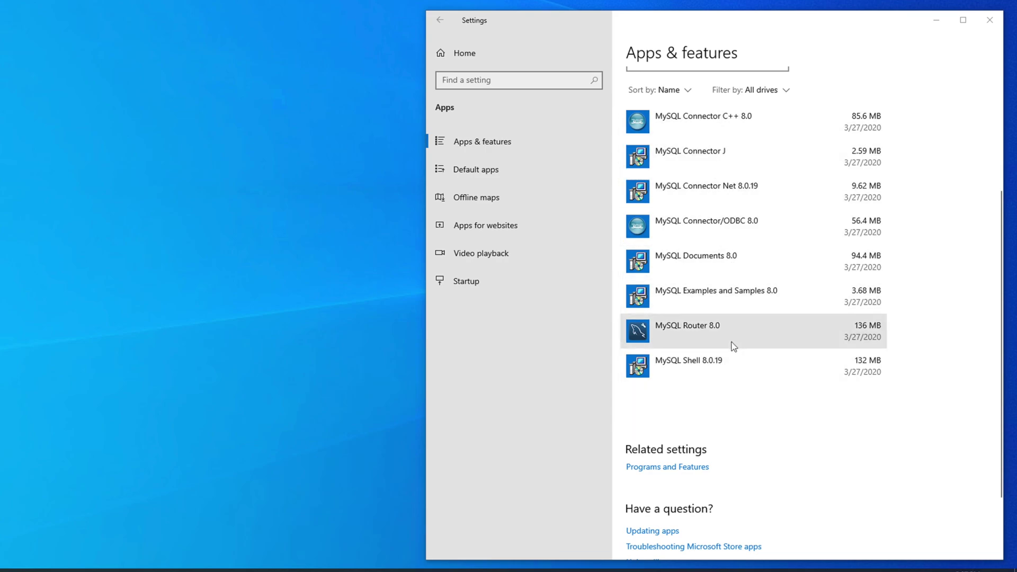
Uninstall MySQL Connector C++ 8.0 and allow its installer to make changes to the device
left_click(694, 125)
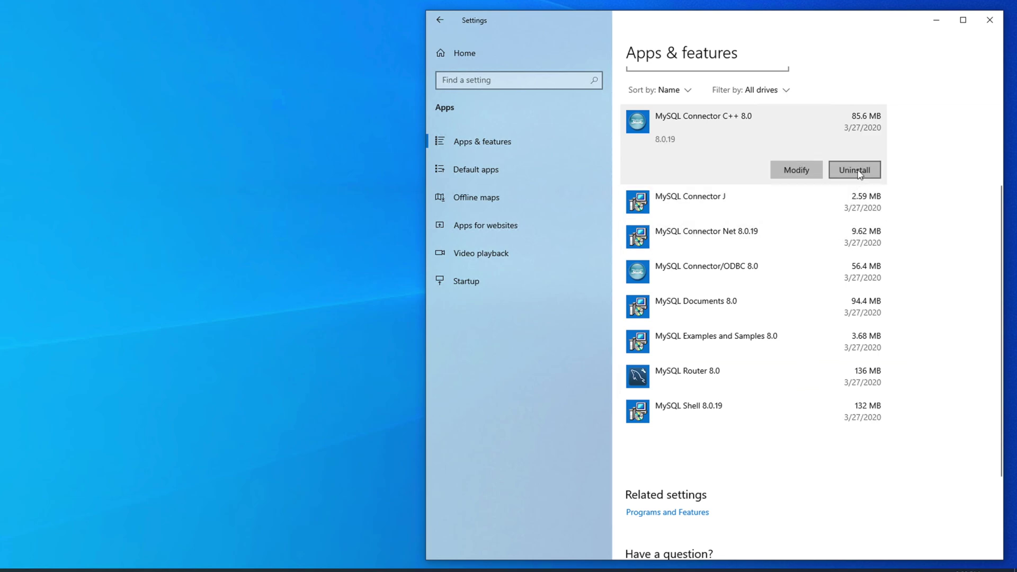
left_click(855, 170)
left_click(907, 143)
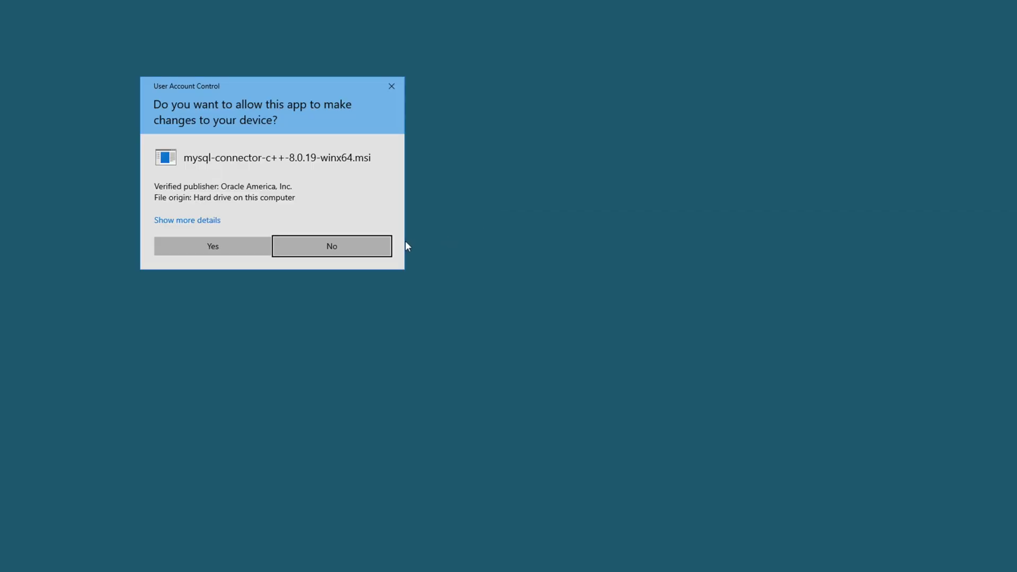
left_click(236, 245)
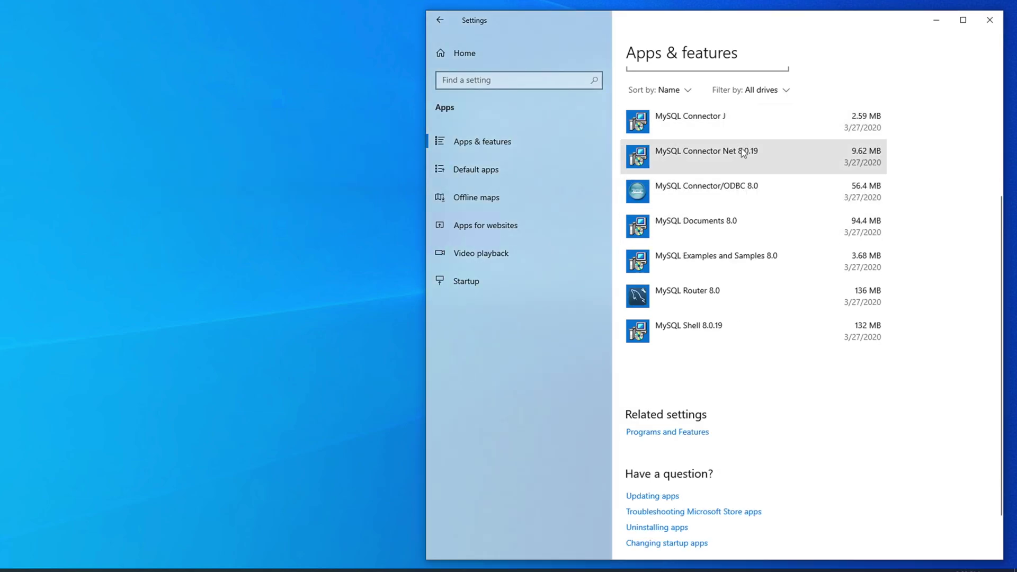
Uninstall MySQL Connector J and allow its installer to make changes to the device
left_click(726, 133)
left_click(856, 171)
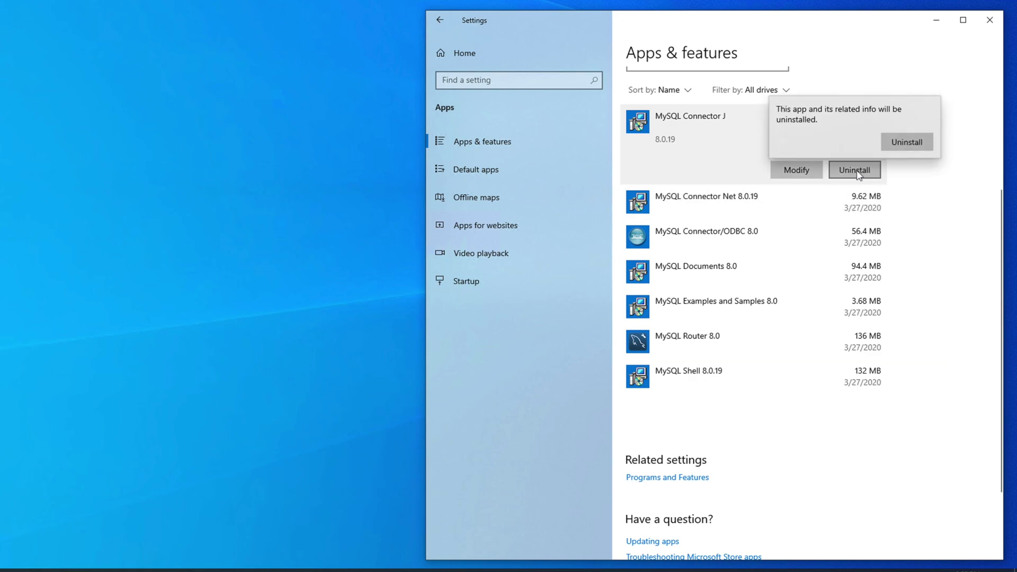
left_click(895, 142)
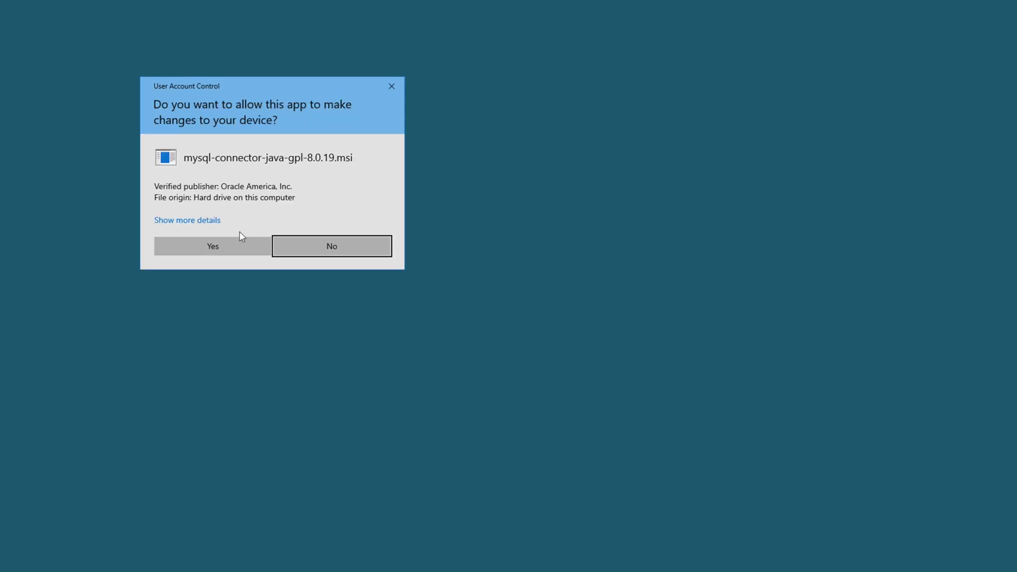
left_click(215, 246)
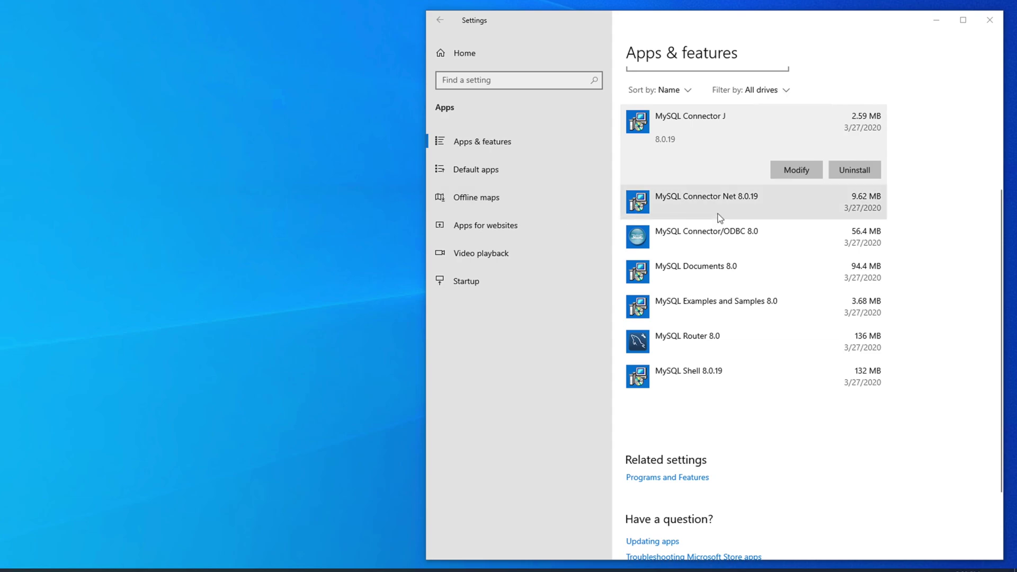
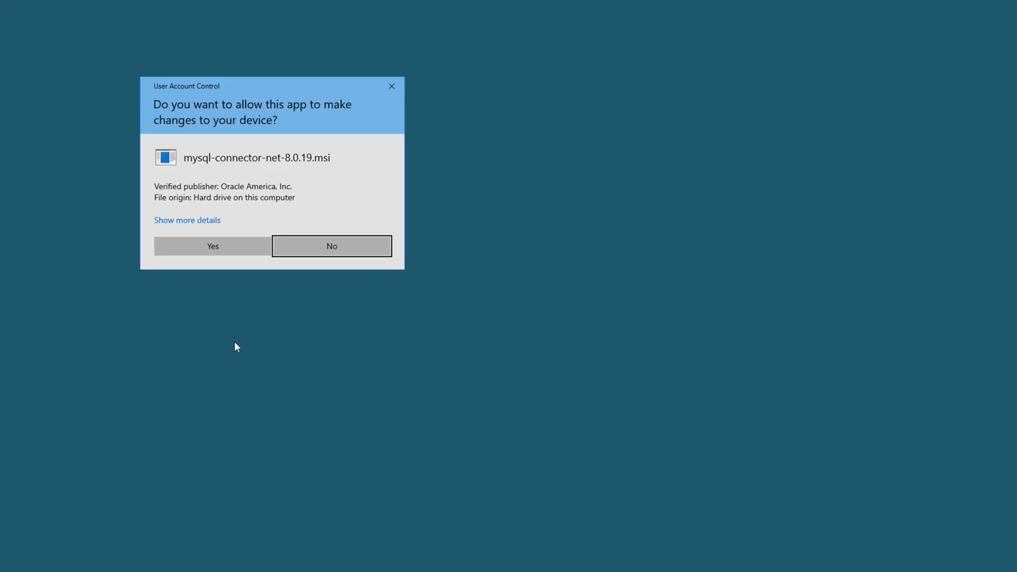
Finish uninstalling MySQL Connector Net 8.0.19 and uninstall MySQL Connector/ODBC 8.0, allowing both installers to make changes to the device
left_click(221, 254)
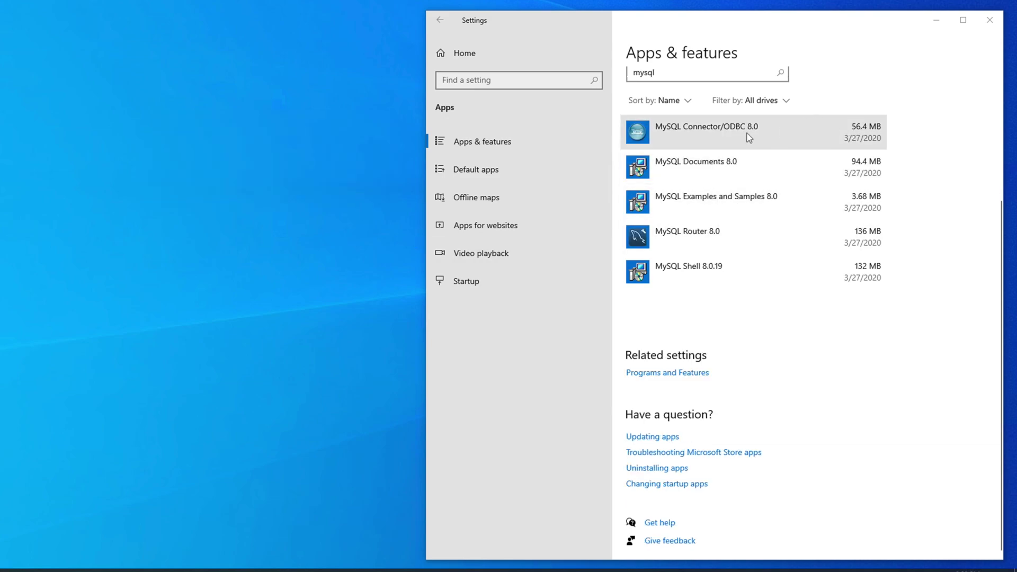
left_click(737, 137)
left_click(861, 179)
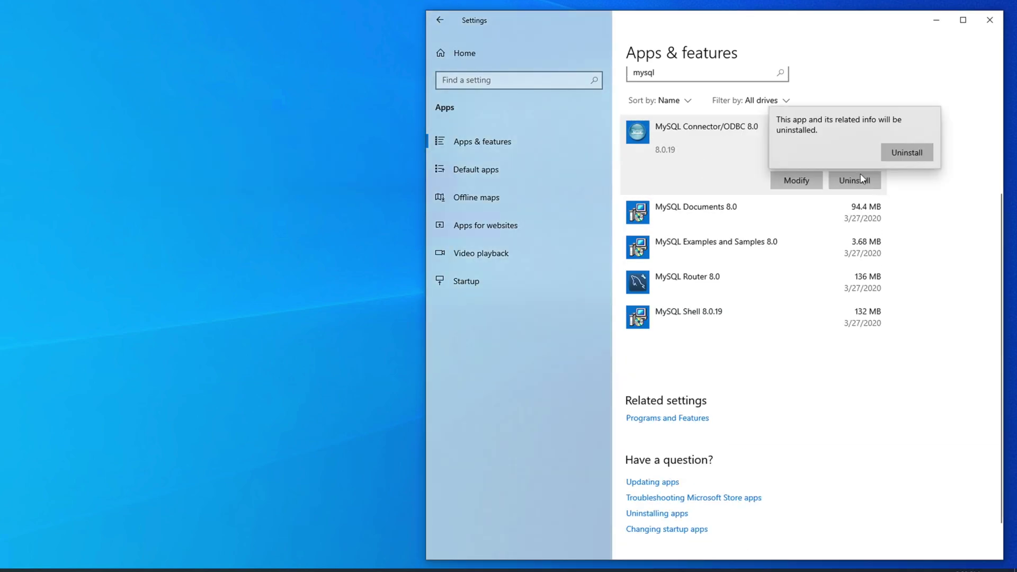
left_click(886, 151)
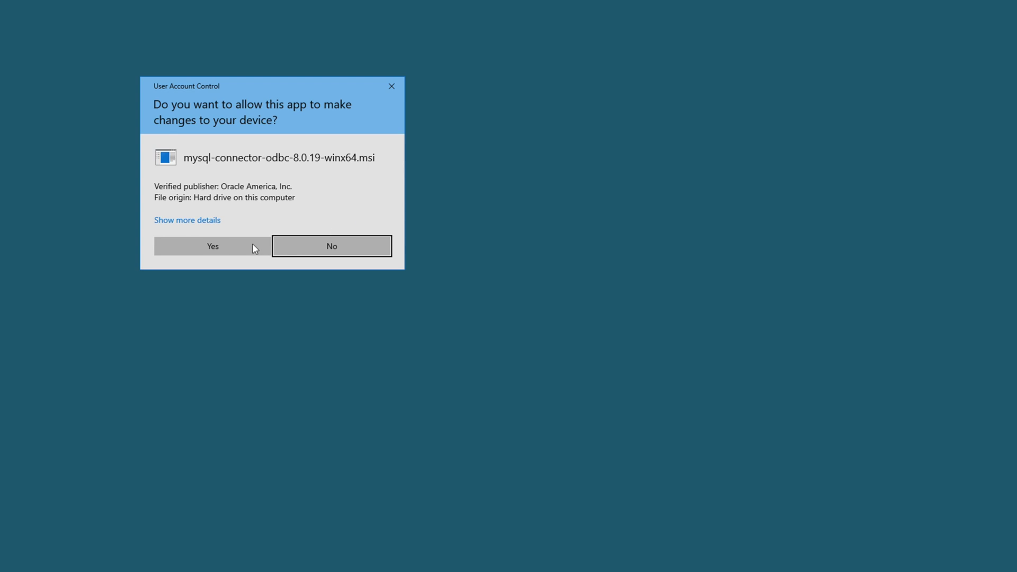
left_click(222, 250)
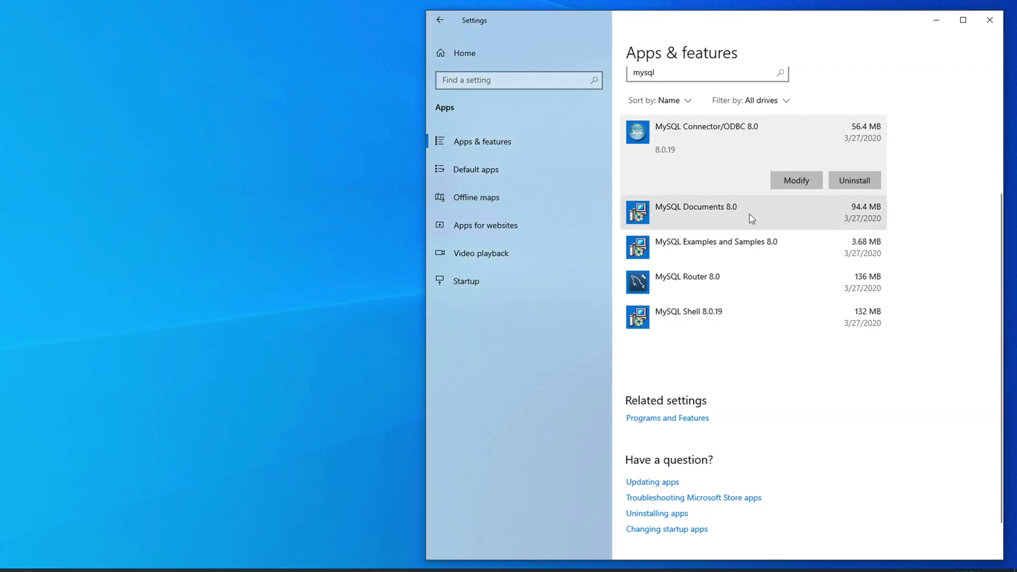
Uninstall MySQL Documents 8.0 and allow its installer to make changes to the device
left_click(739, 174)
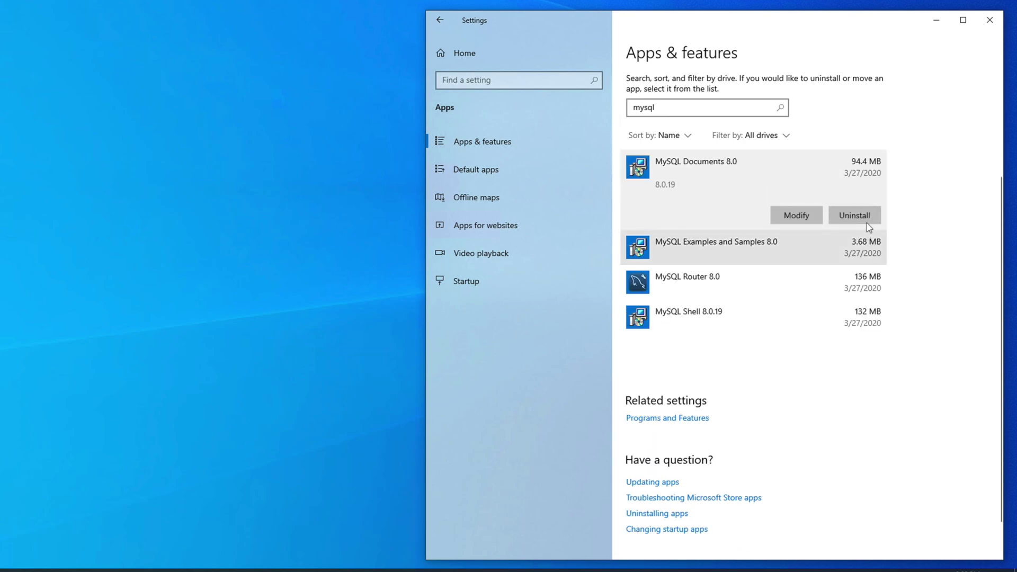
left_click(857, 218)
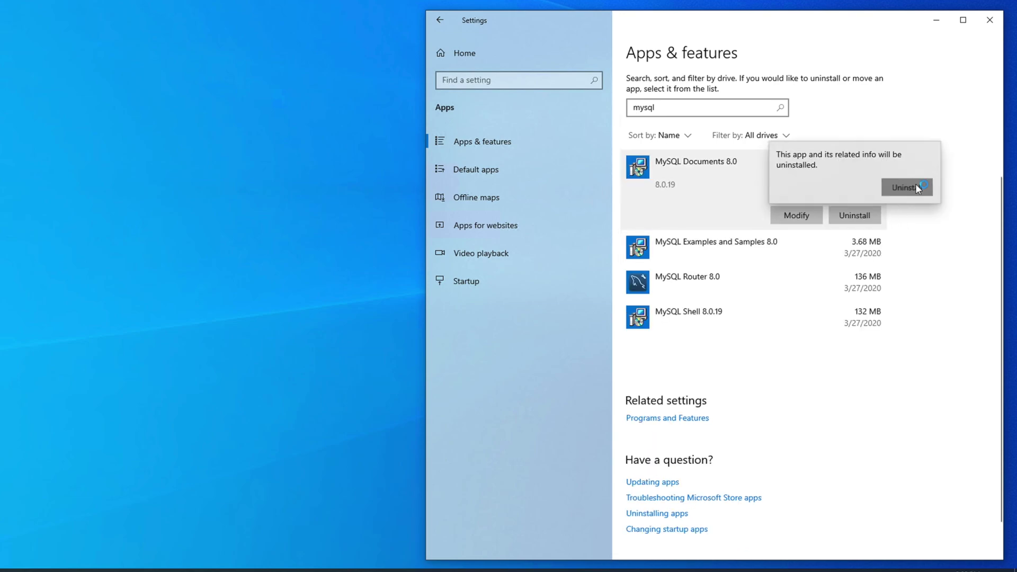
left_click(915, 183)
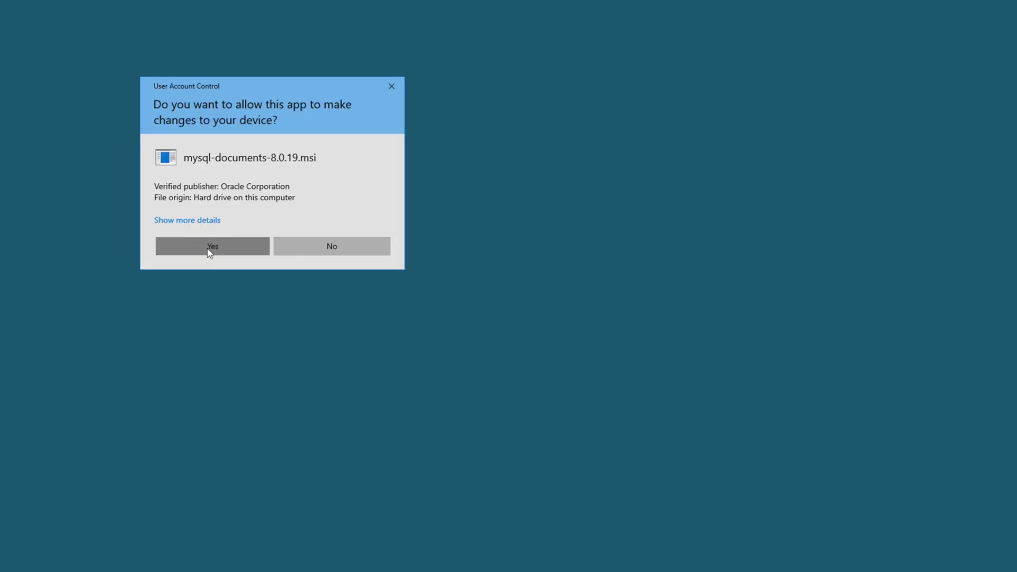
left_click(209, 252)
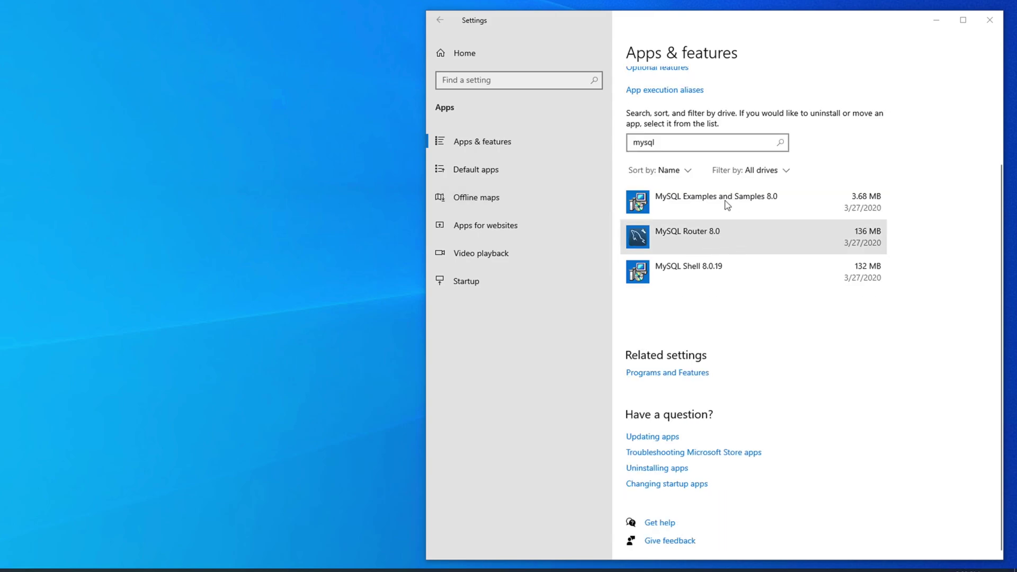
Uninstall MySQL Examples and Samples 8.0 and allow its installer to make changes to the device
left_click(758, 203)
left_click(859, 252)
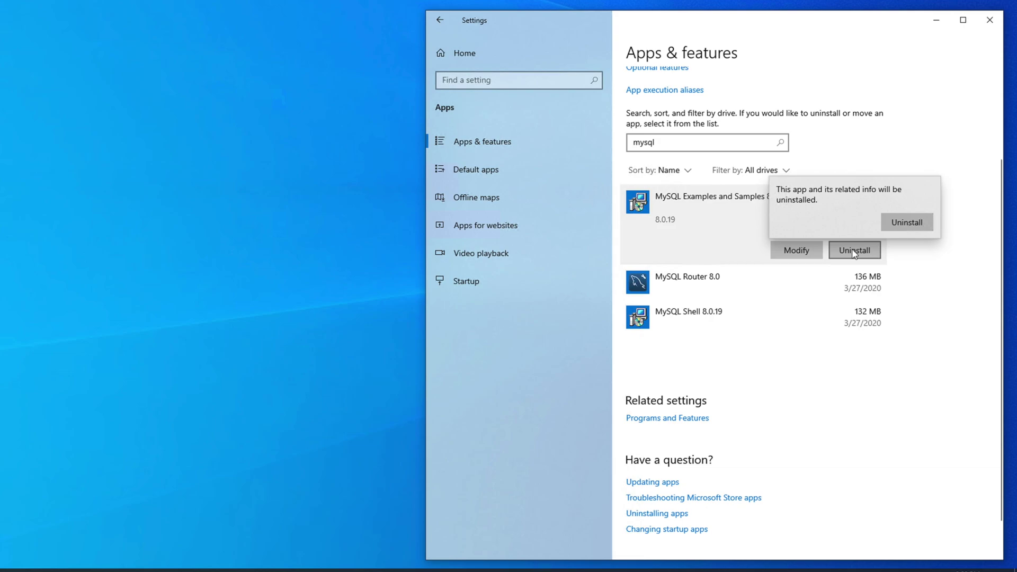
left_click(919, 222)
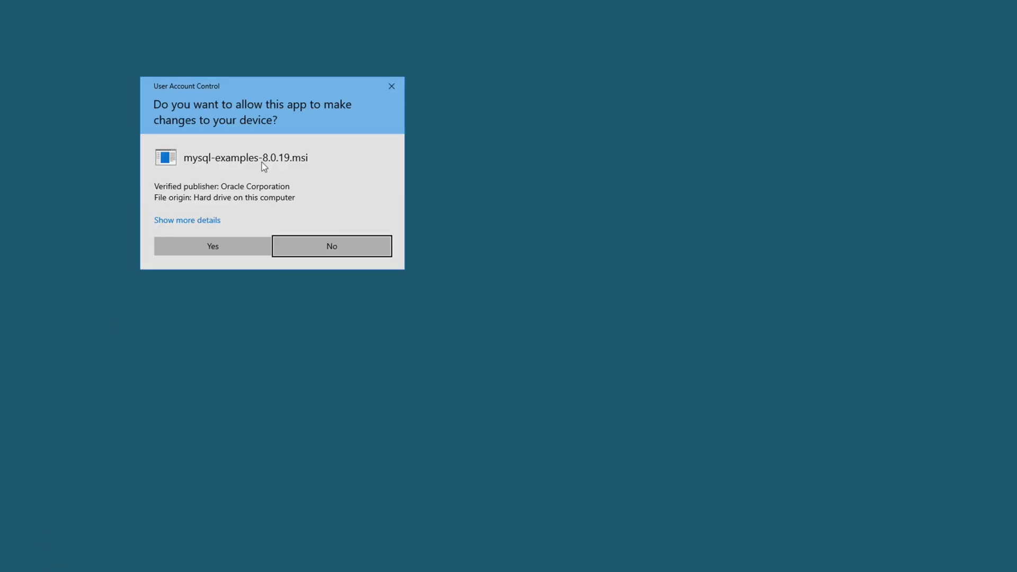
left_click(199, 246)
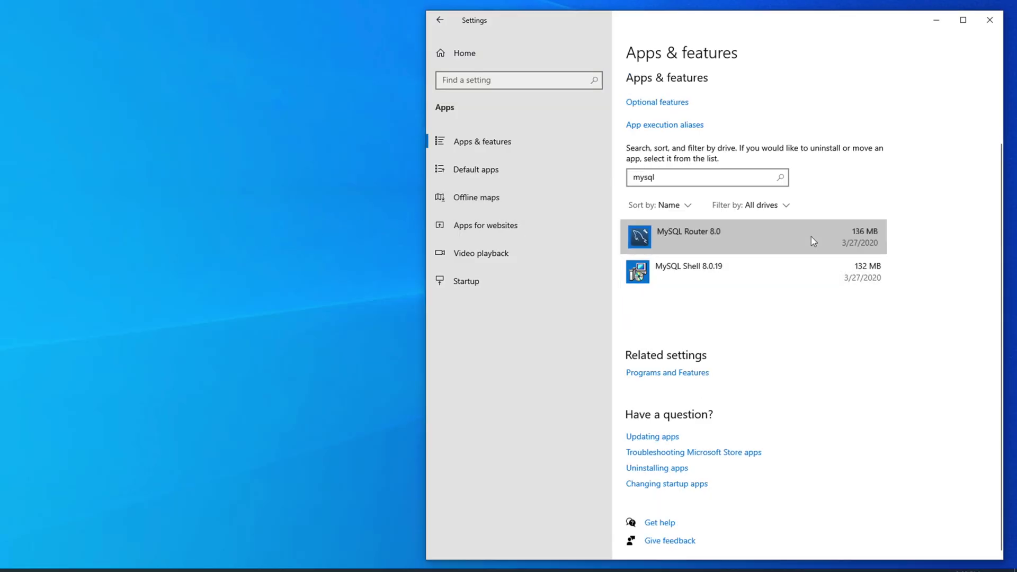
Uninstall MySQL Router 8.0 and allow its installer to make changes to the device
left_click(811, 236)
left_click(855, 285)
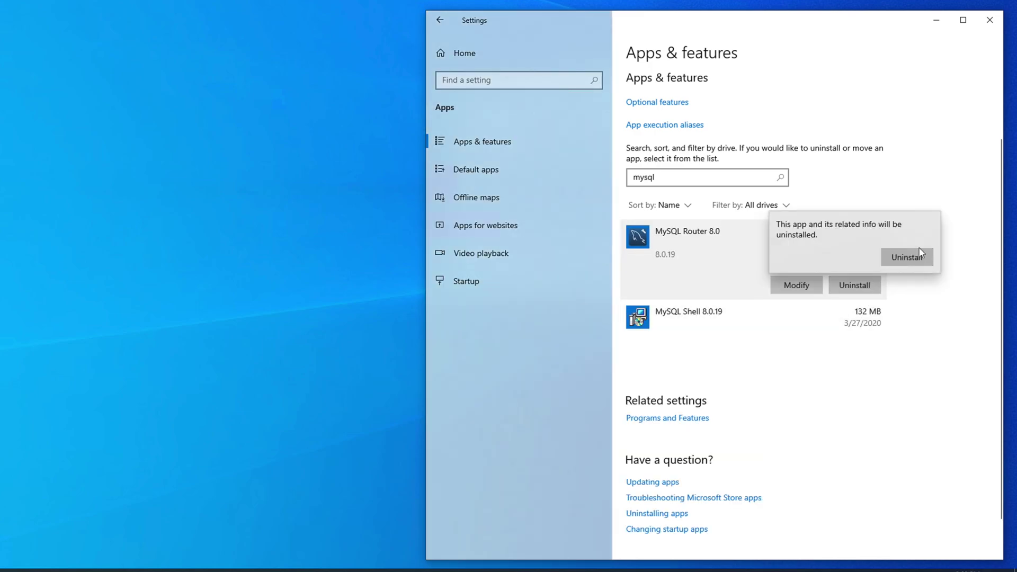
left_click(907, 258)
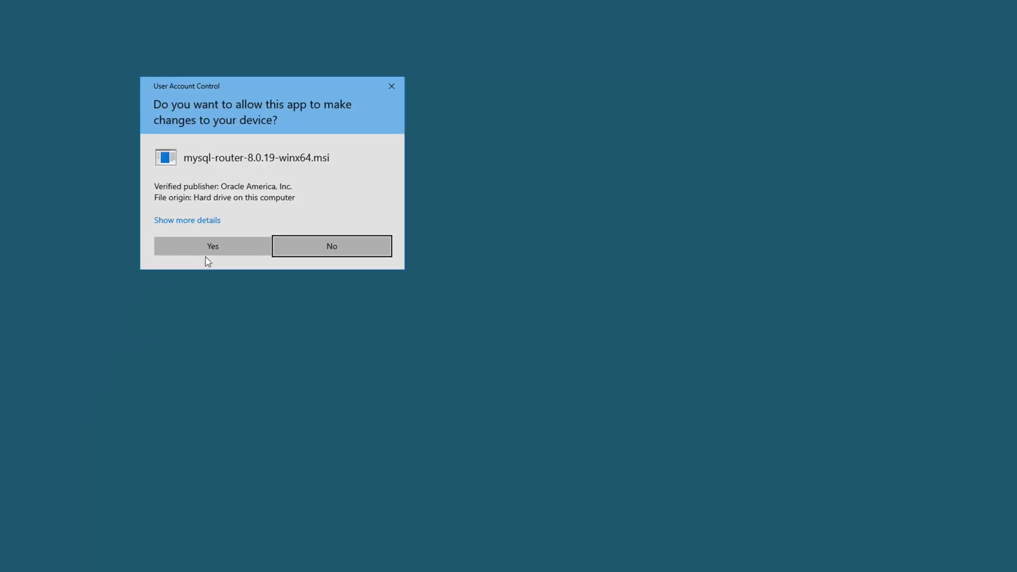
left_click(211, 247)
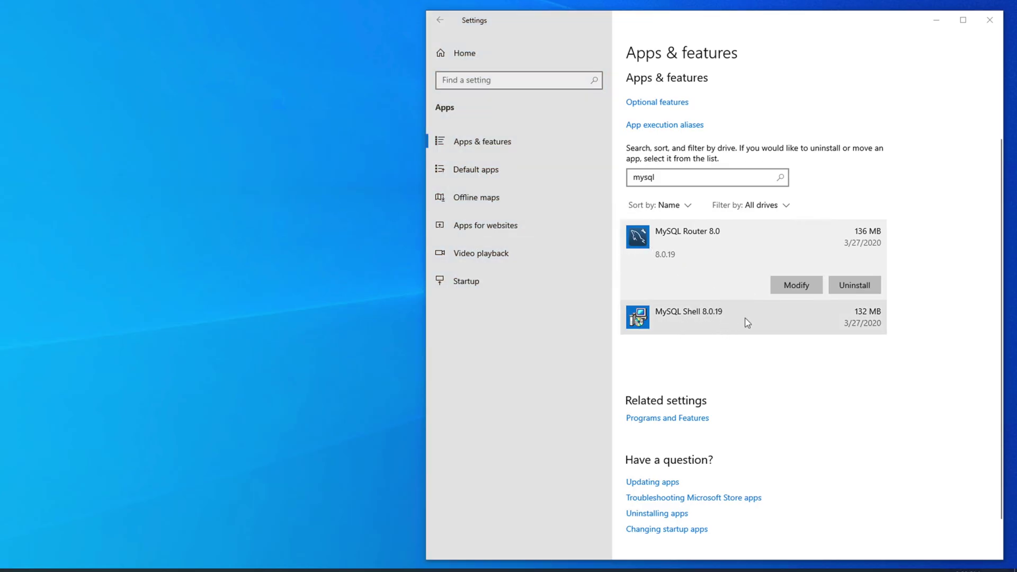
Uninstall MySQL Shell 8.0.19, allowing its installer to make changes to the device, and close the Settings window
left_click(686, 276)
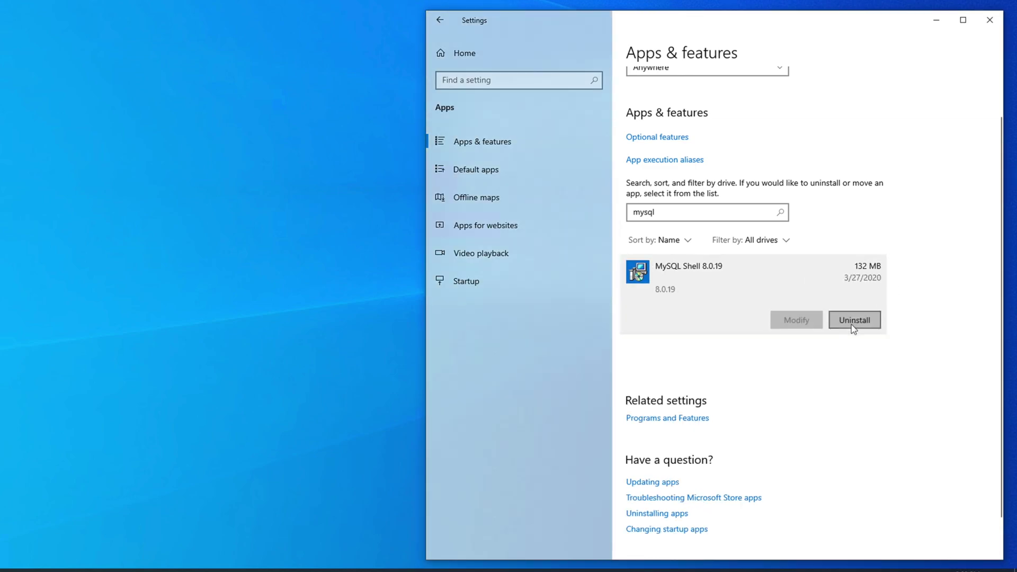
left_click(856, 320)
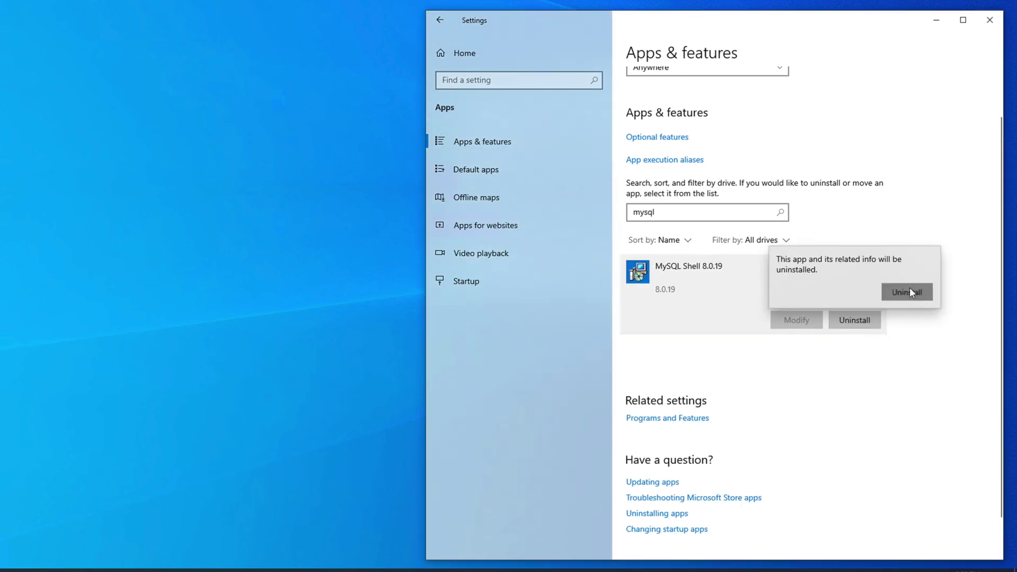
left_click(910, 288)
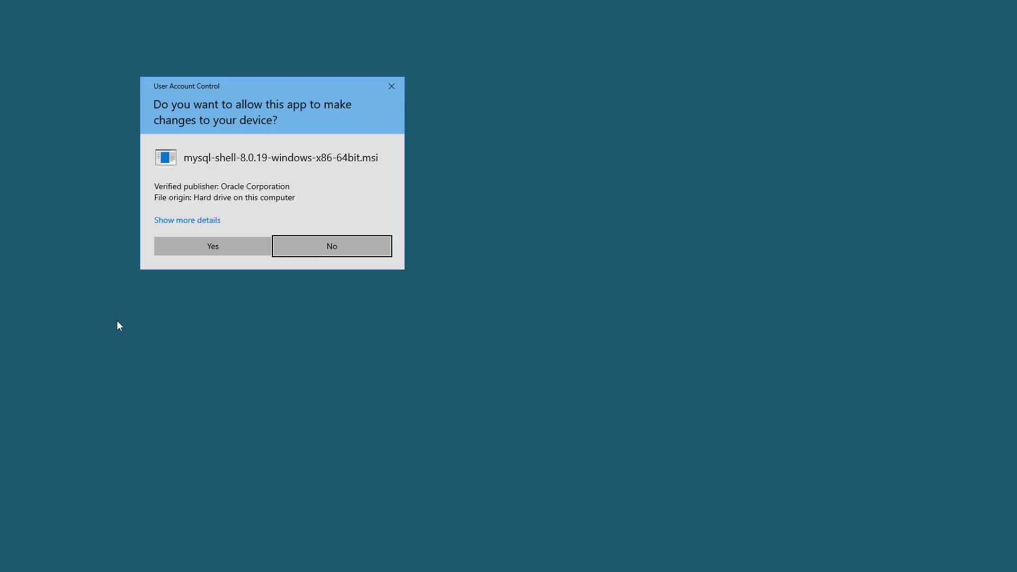
left_click(194, 248)
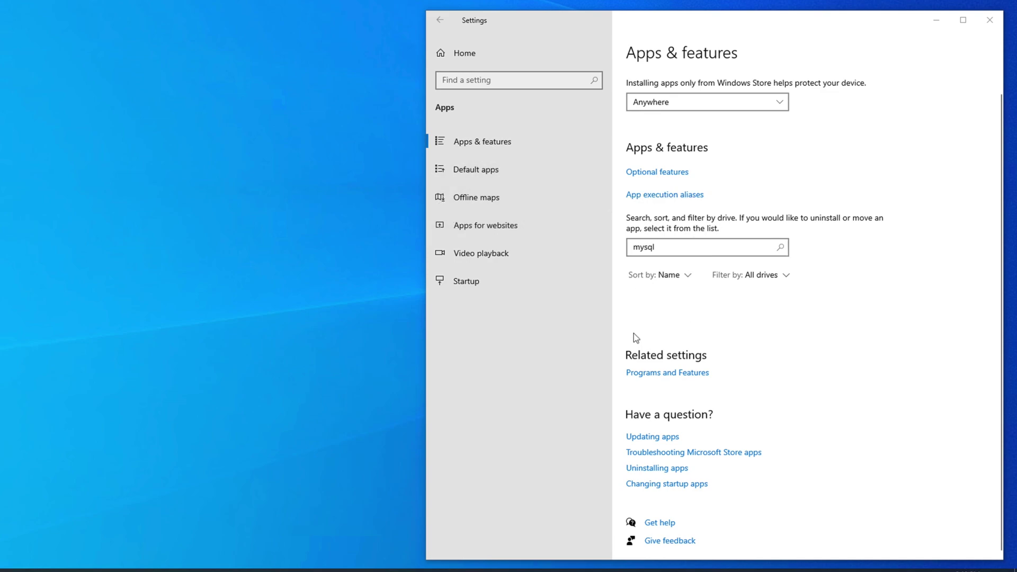
left_click(785, 253)
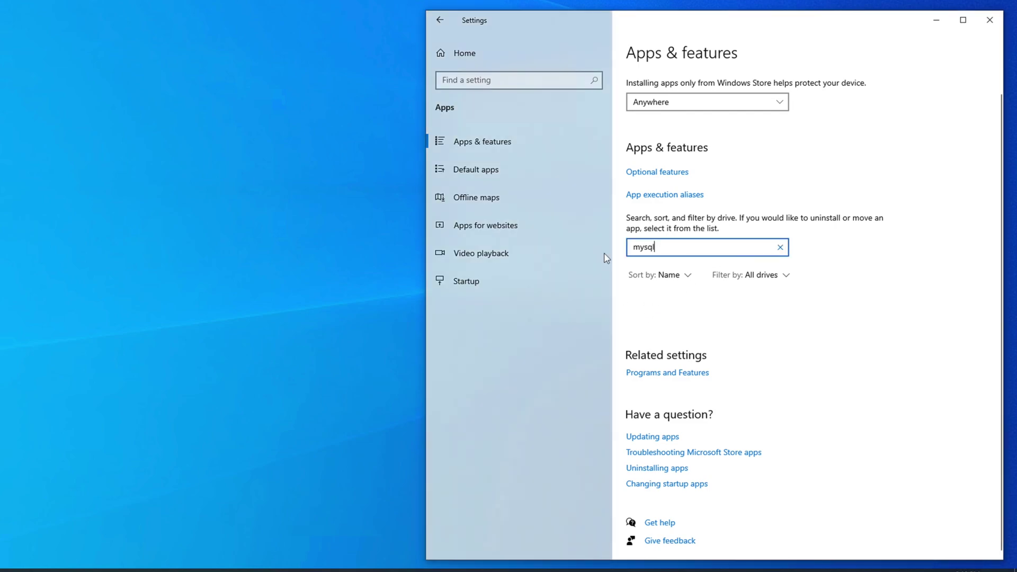
left_click(990, 21)
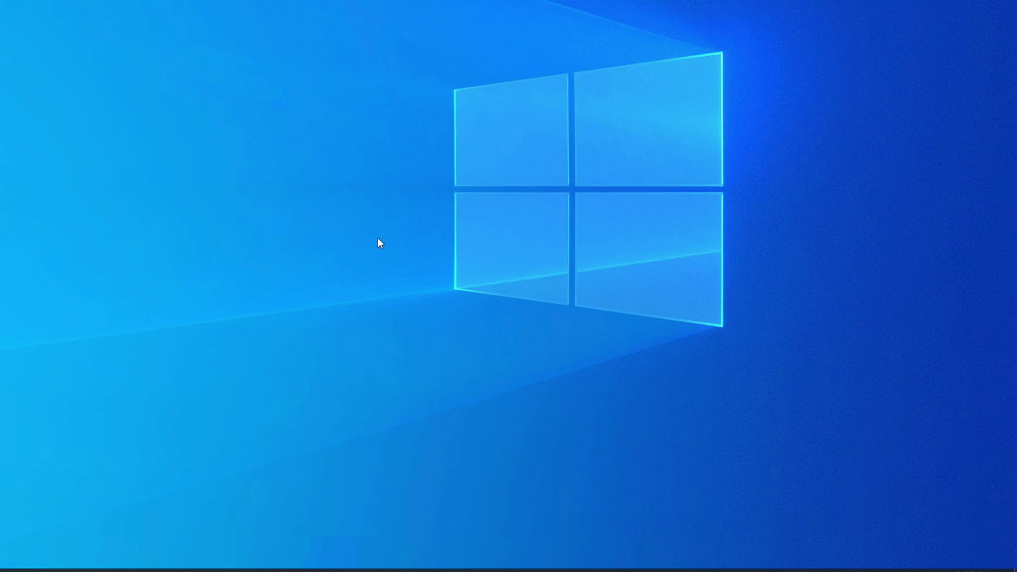
mouse_move(265, 570)
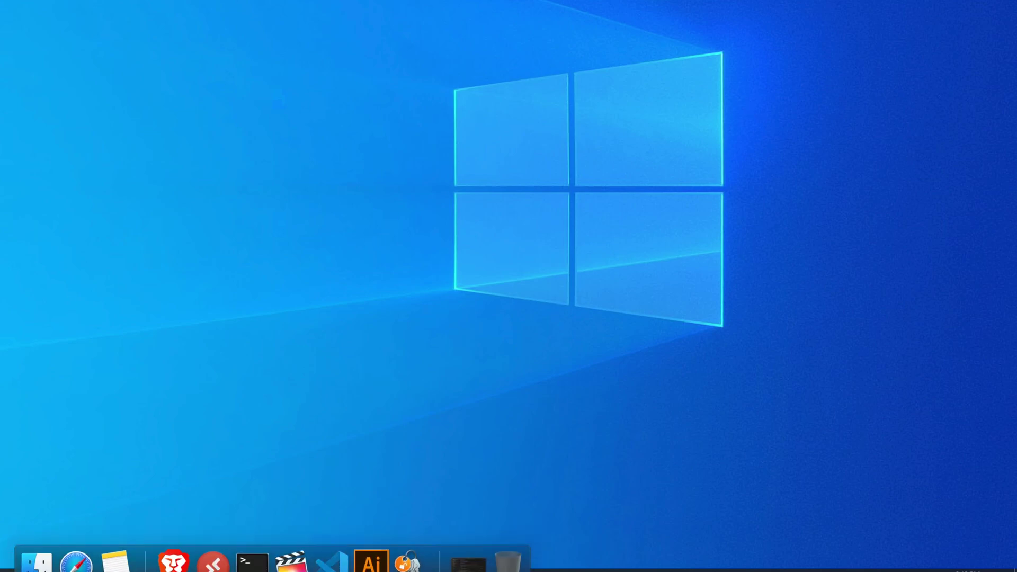
left_click(36, 560)
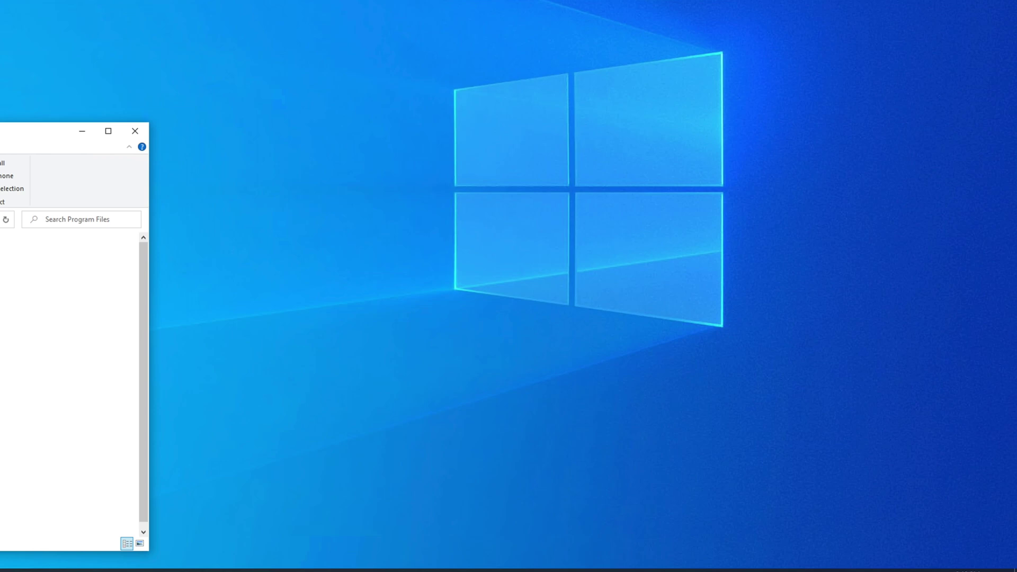
key("alt+Up")
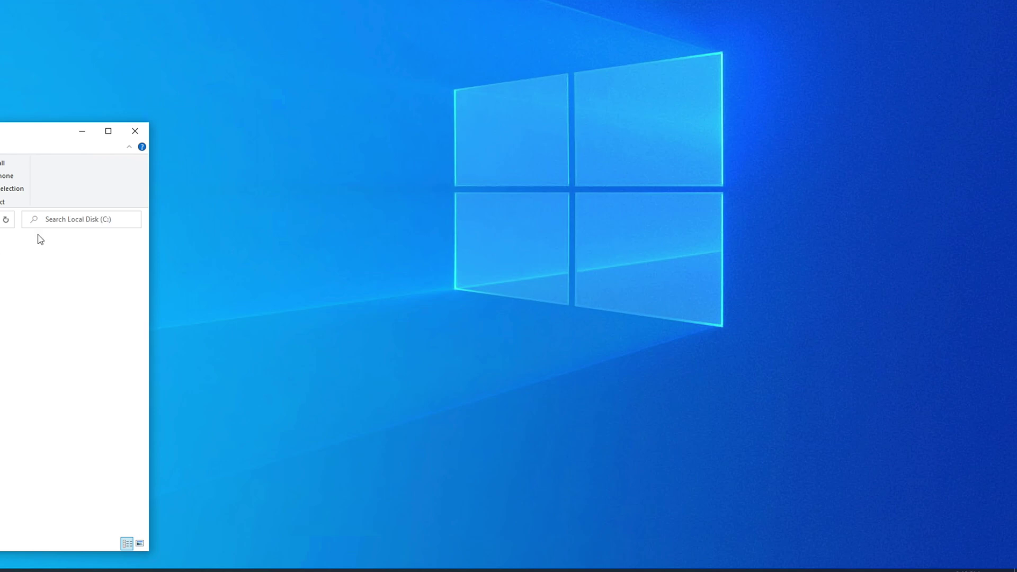
left_click(135, 131)
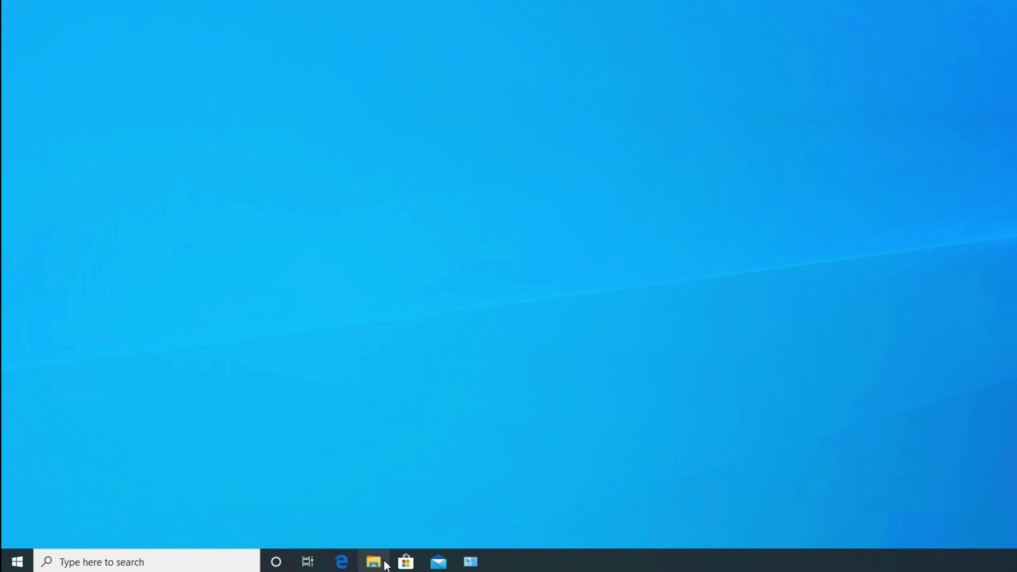
Open Local Disk (C:) in File Explorer and turn on the display of hidden items
left_click(381, 562)
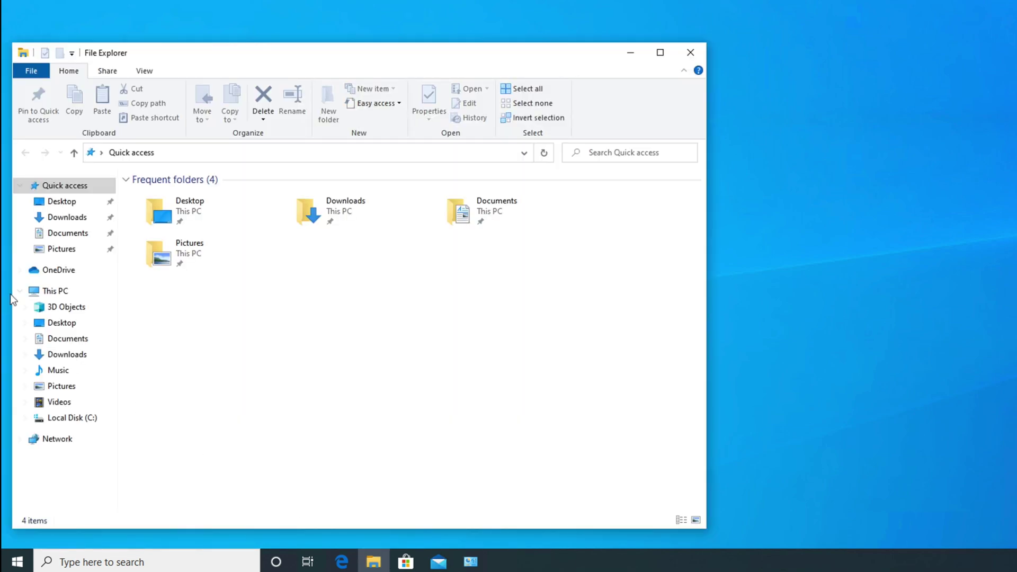
left_click(62, 291)
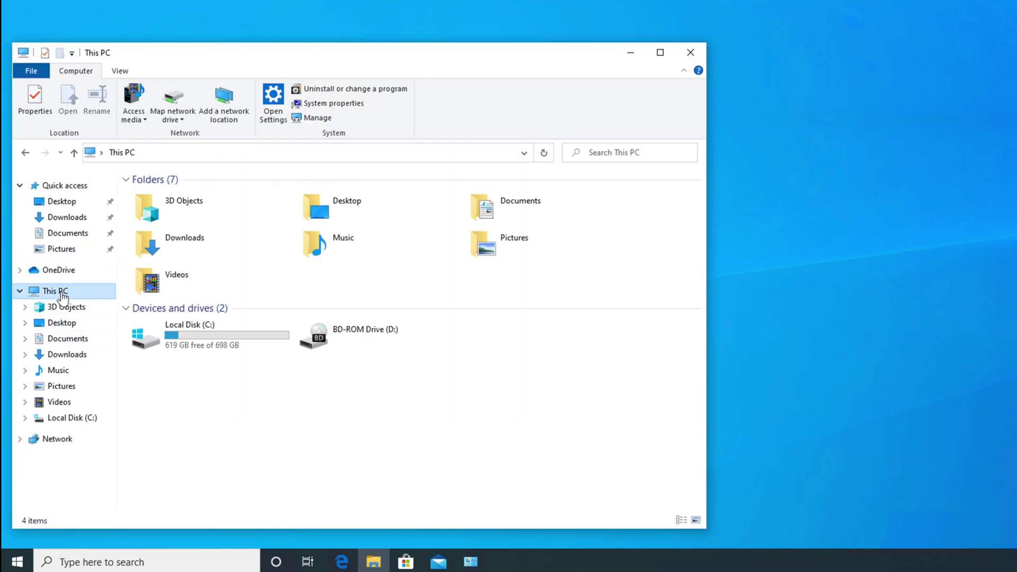
double_click(221, 332)
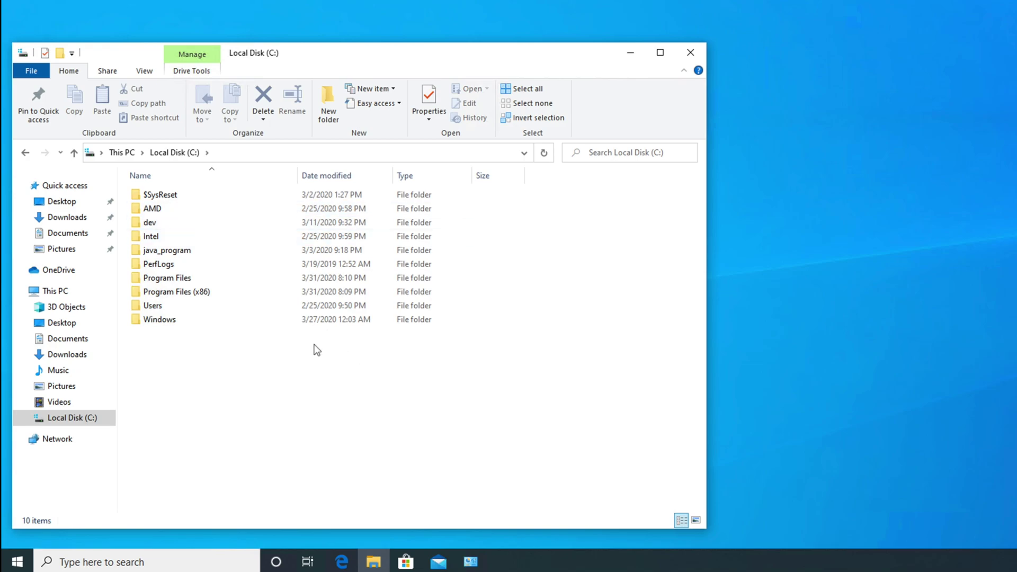
left_click(145, 72)
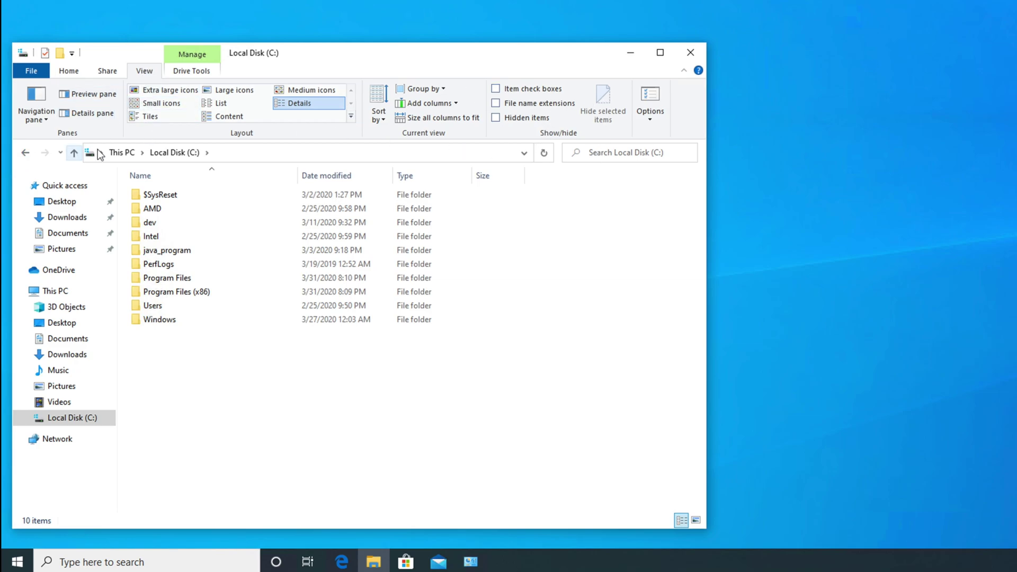
left_click(496, 118)
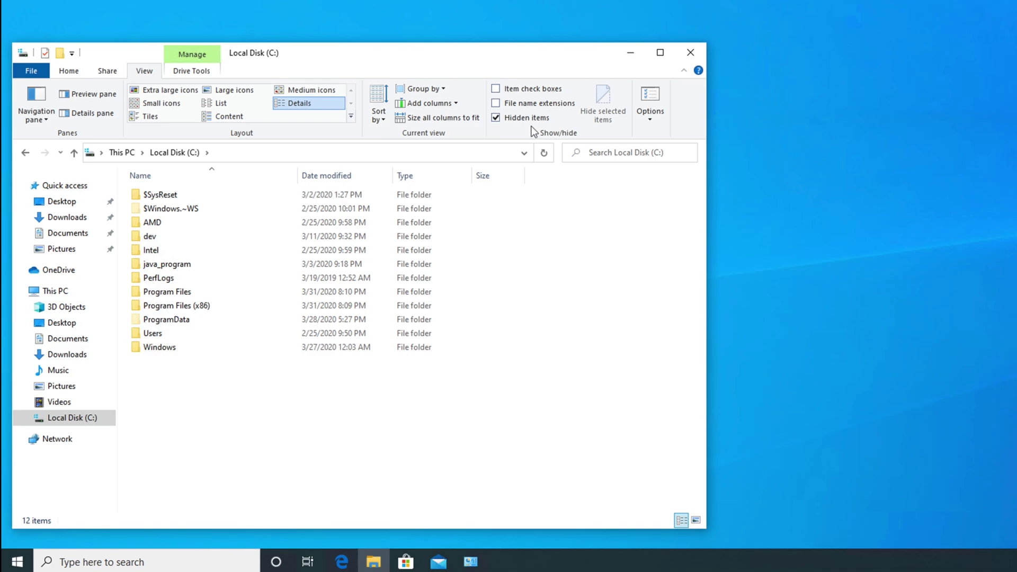
Check the Program Files folder on Local Disk (C:) for leftover MySQL folders, and return to the drive's root
double_click(189, 294)
left_click(172, 268)
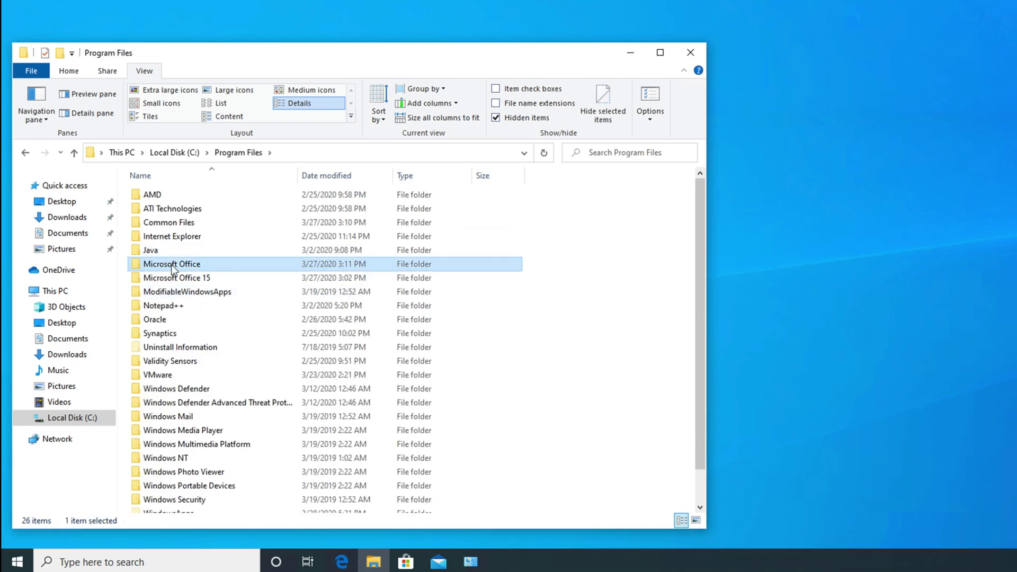
key("Down")
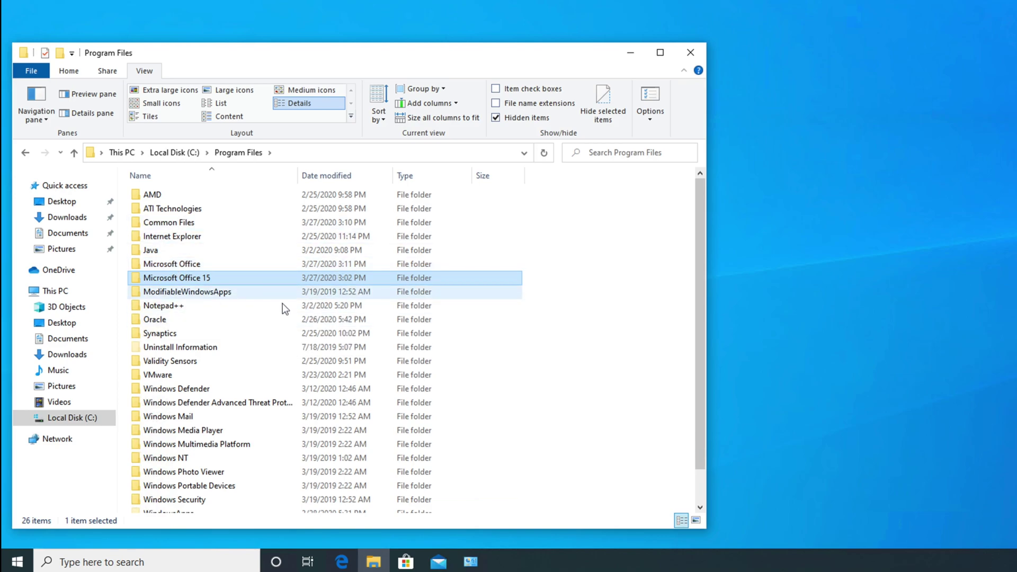
left_click(25, 154)
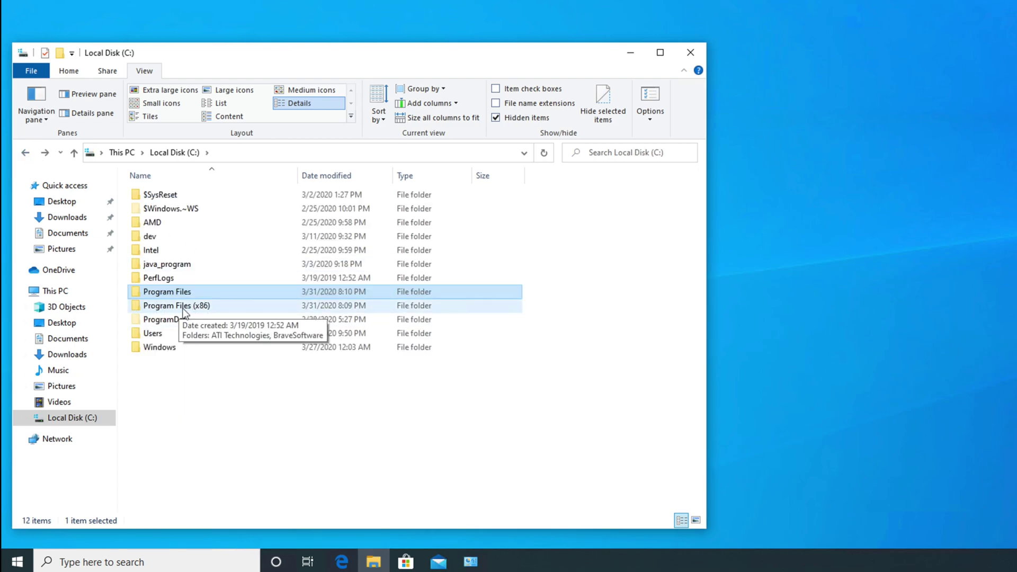
Check the Program Files (x86) folder for leftover MySQL folders, and return to the root of Local Disk (C:)
double_click(192, 306)
left_click(152, 278)
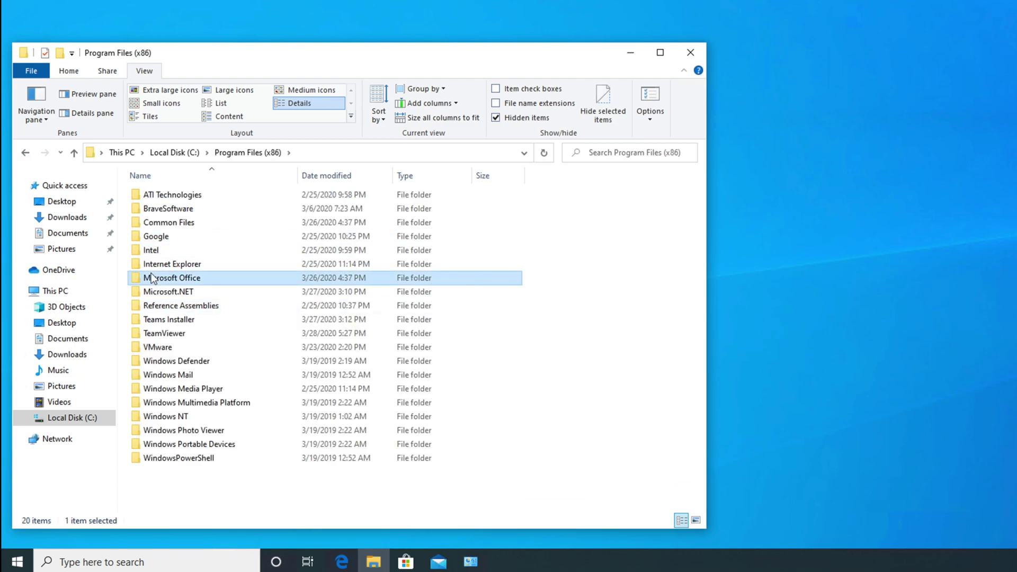
key("Down")
key("Up")
left_click(25, 156)
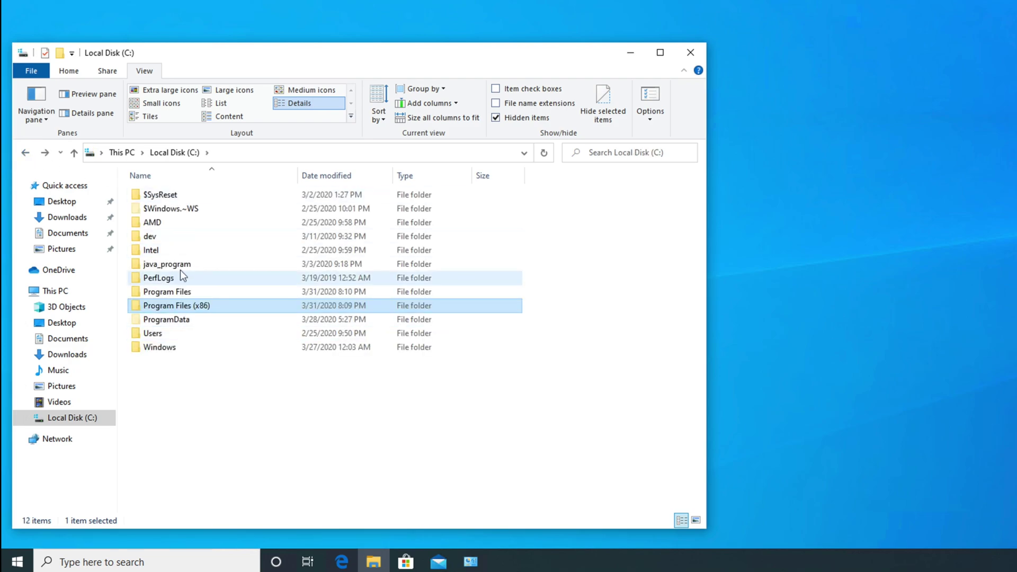
Delete the leftover MySQL folder from ProgramData on Local Disk (C:), and return to the drive's root
left_click(174, 320)
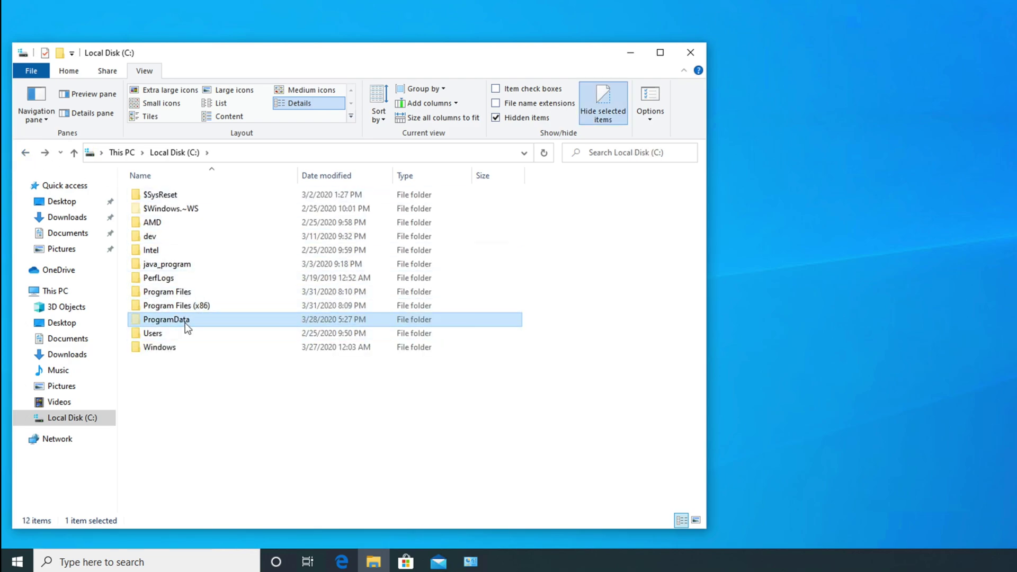
double_click(182, 319)
left_click(176, 281)
key("m")
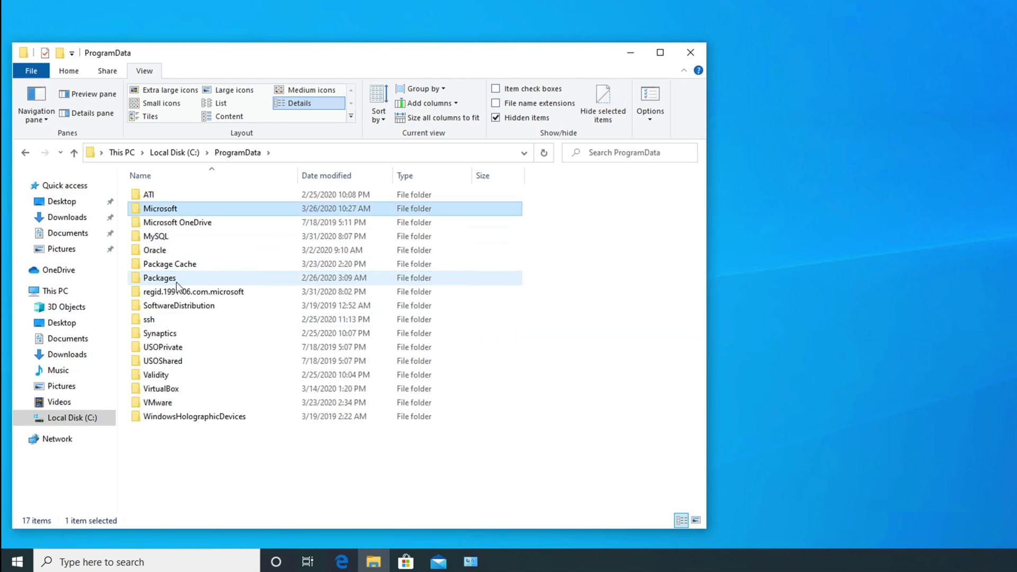
key("m")
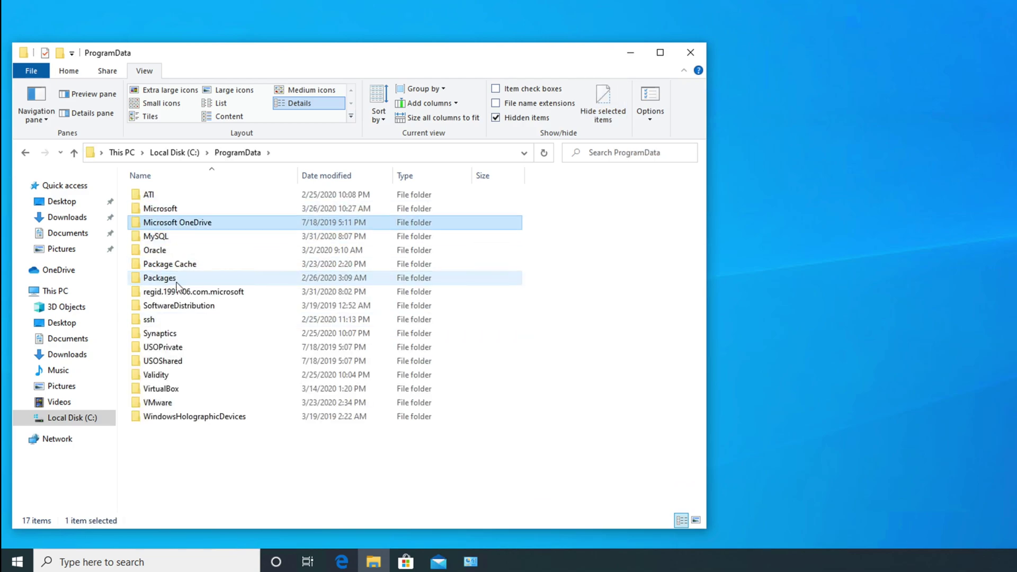
left_click(171, 236)
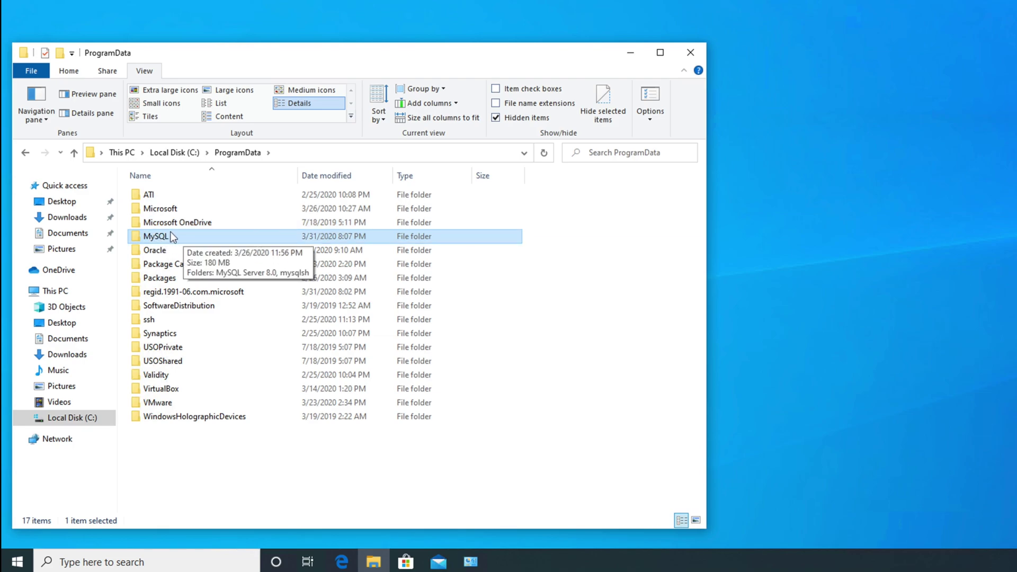
right_click(178, 237)
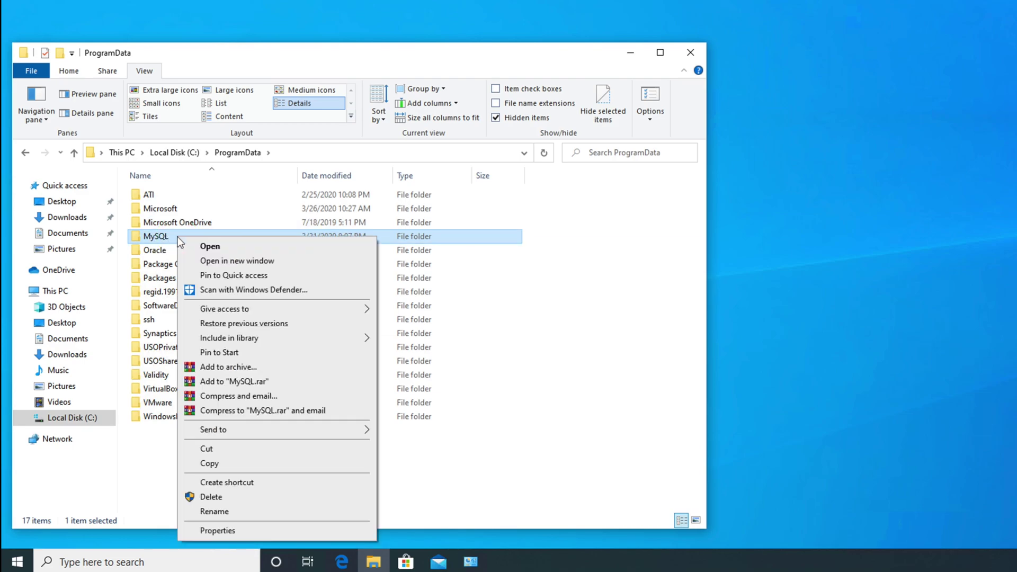
left_click(225, 496)
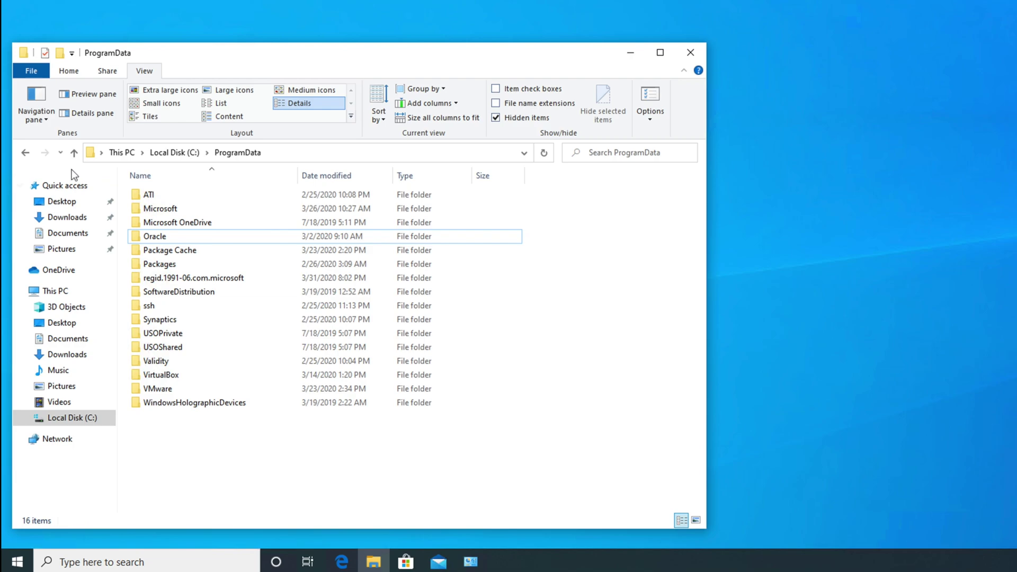
left_click(25, 153)
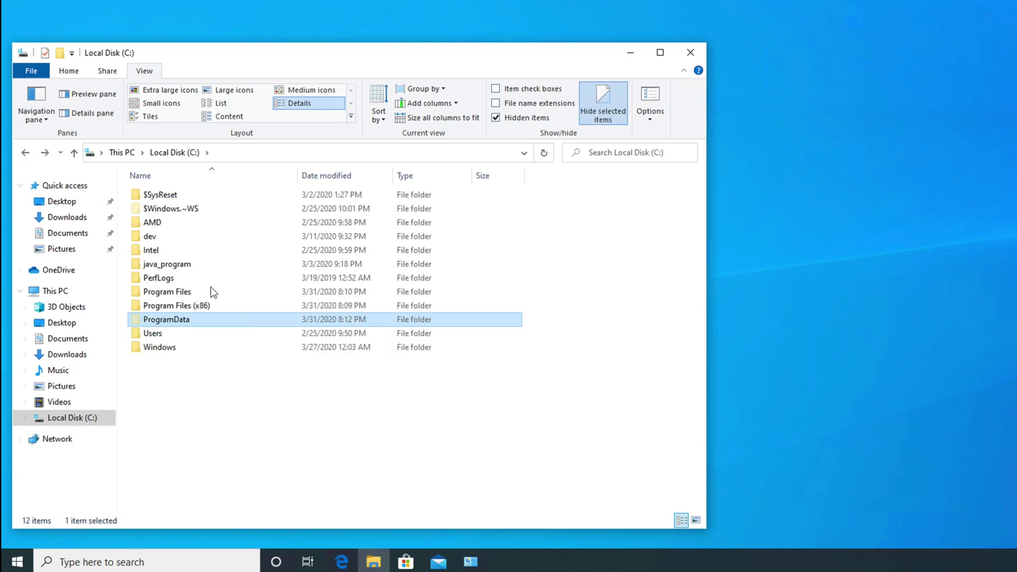
left_click(175, 292)
left_click(170, 318, "shift")
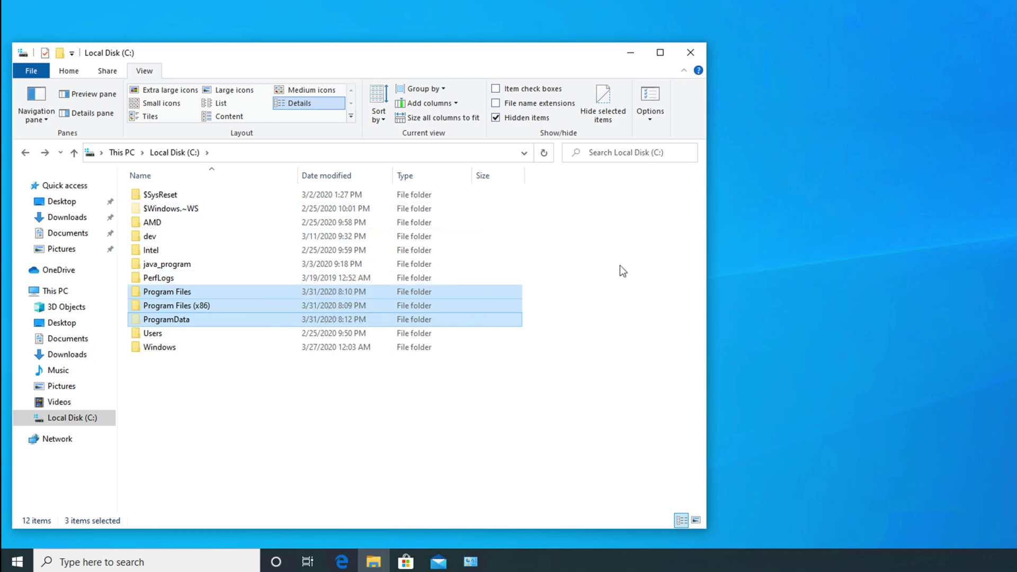
left_click(596, 285)
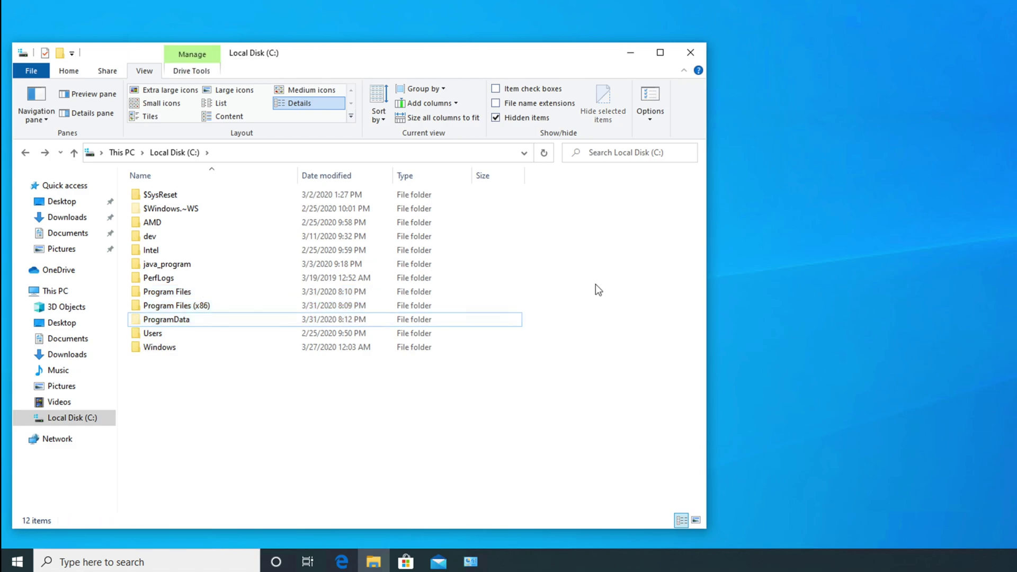
left_click(24, 154)
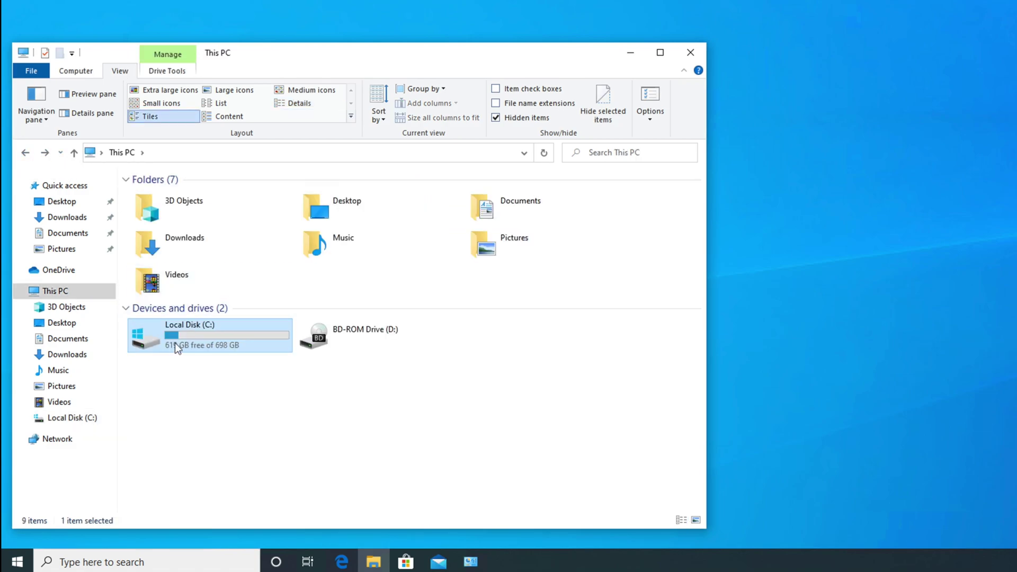
double_click(185, 332)
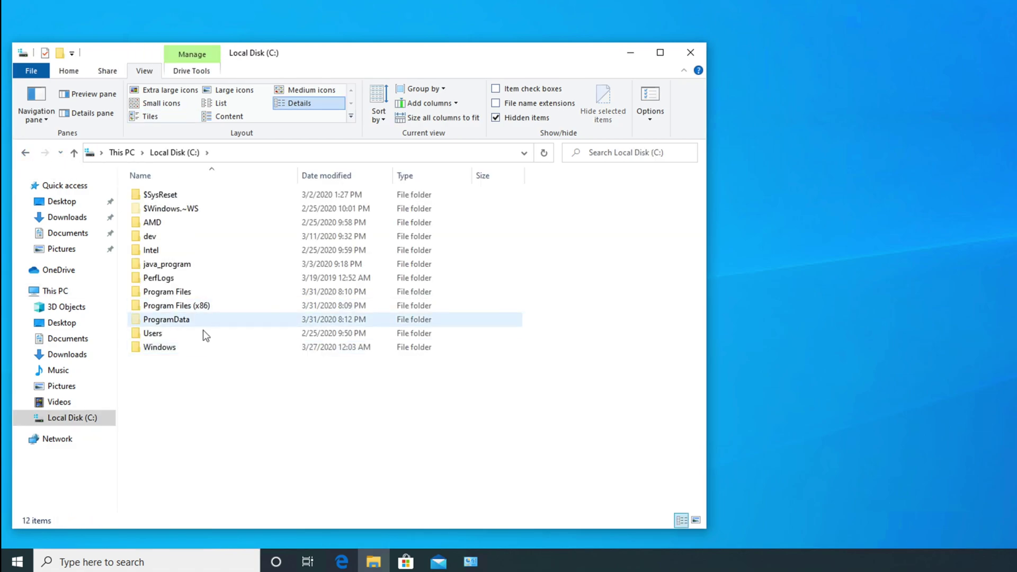
Open the hidden AppData folder inside the "me" profile folder under Users on Local Disk (C:)
double_click(164, 334)
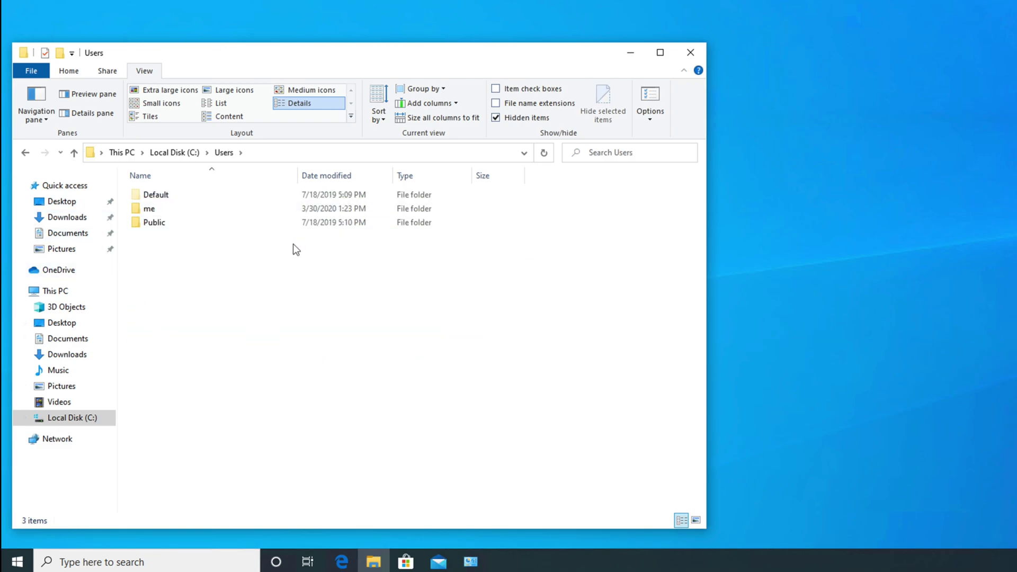
left_click(154, 209)
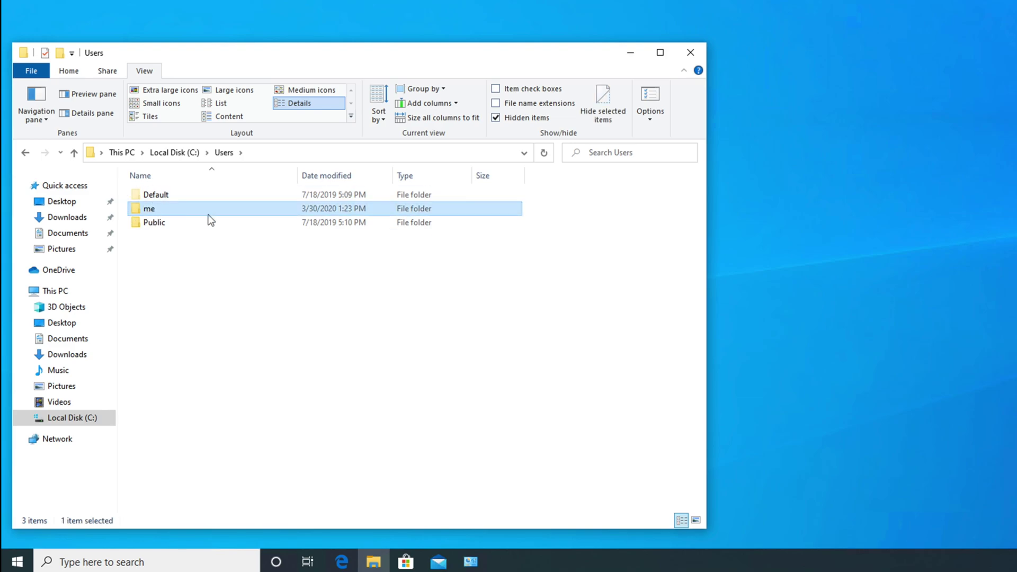
double_click(174, 210)
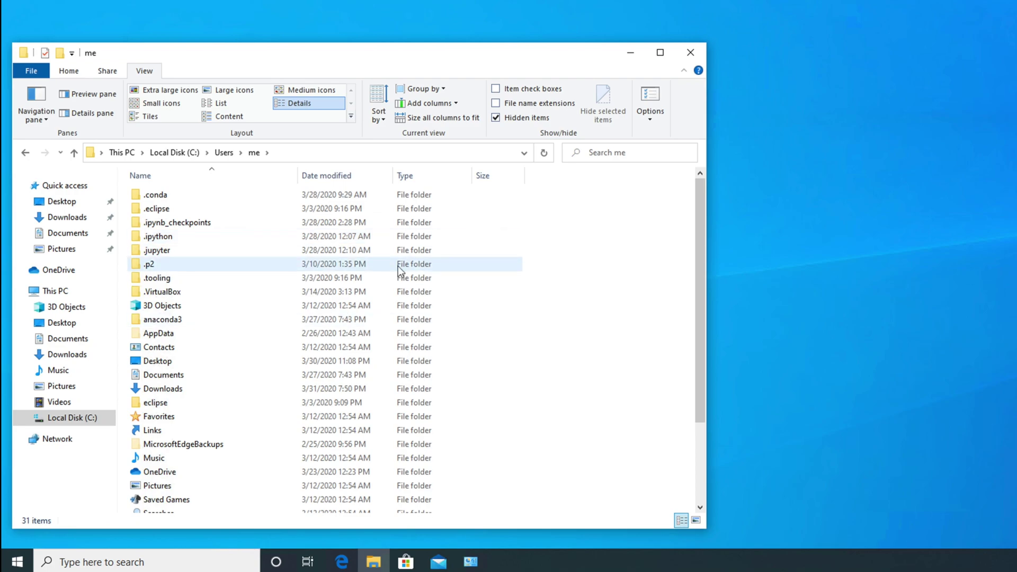
left_click(273, 263)
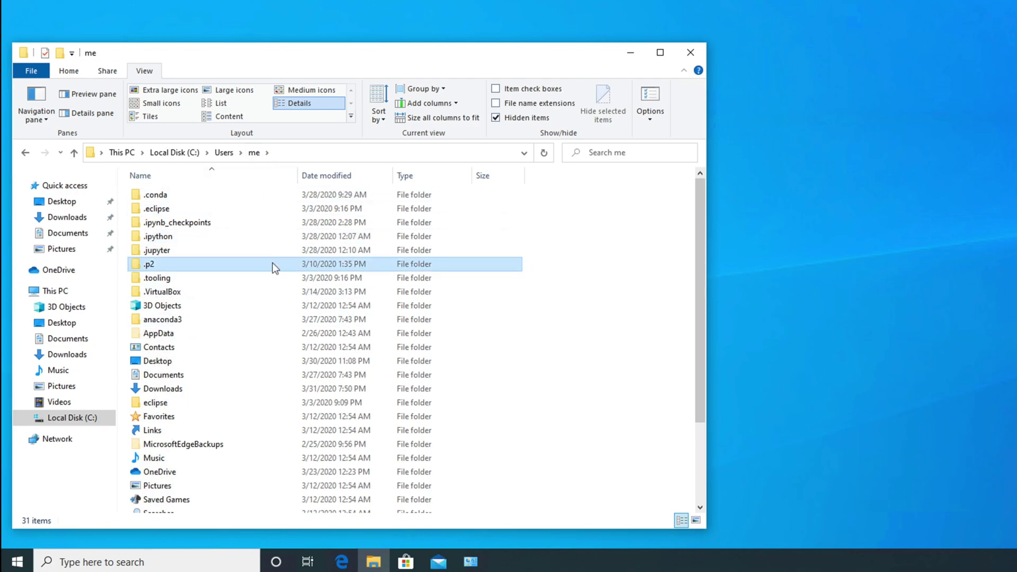
key("a")
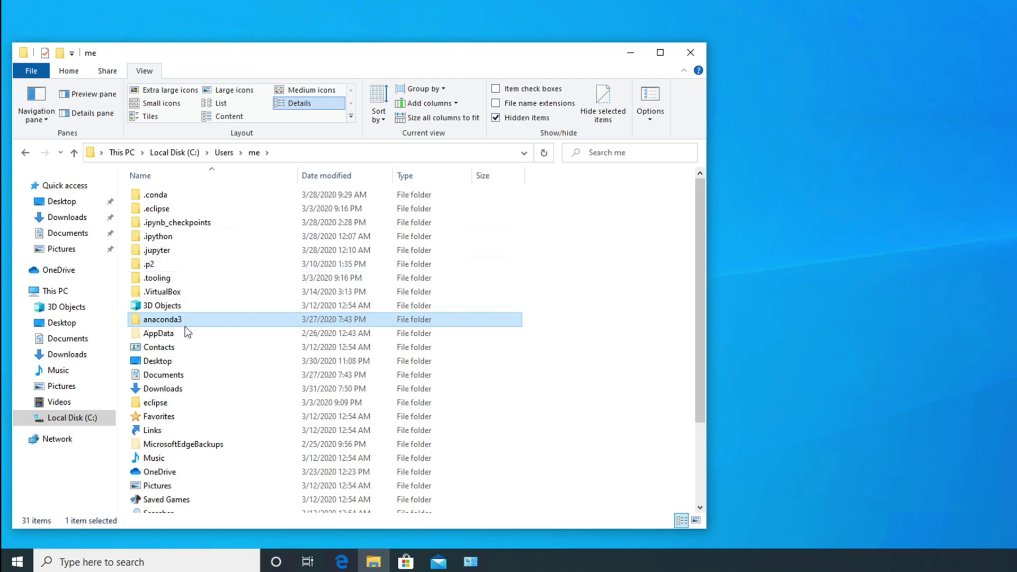
left_click(162, 335)
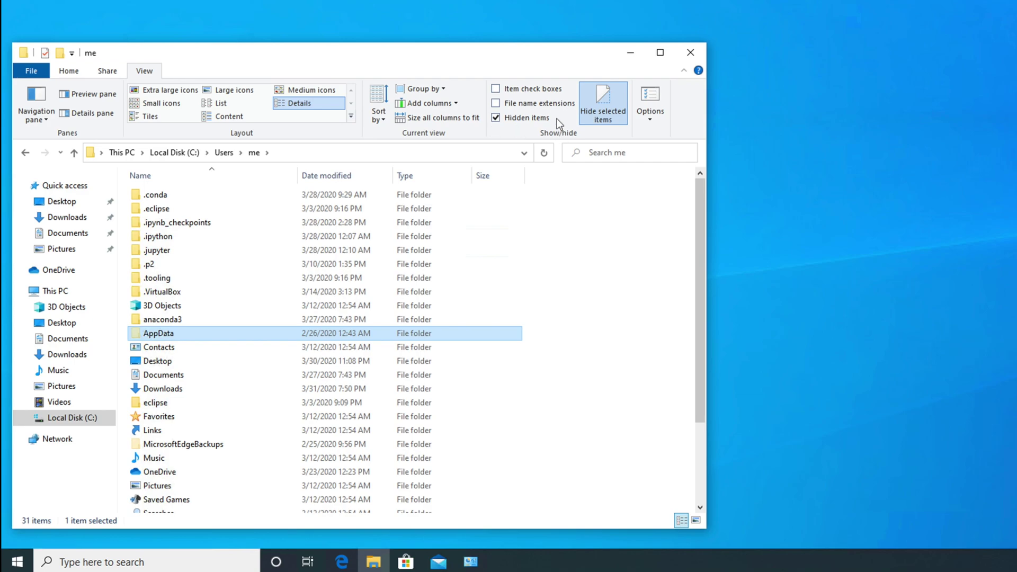
double_click(157, 334)
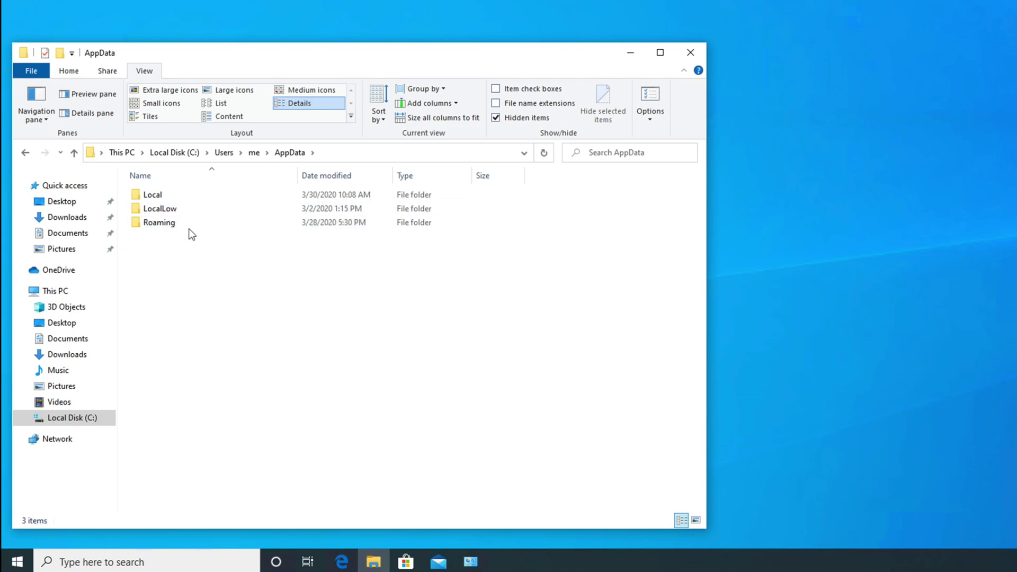
Delete the leftover MySQL folder from AppData's Roaming folder
mouse_move(188, 218)
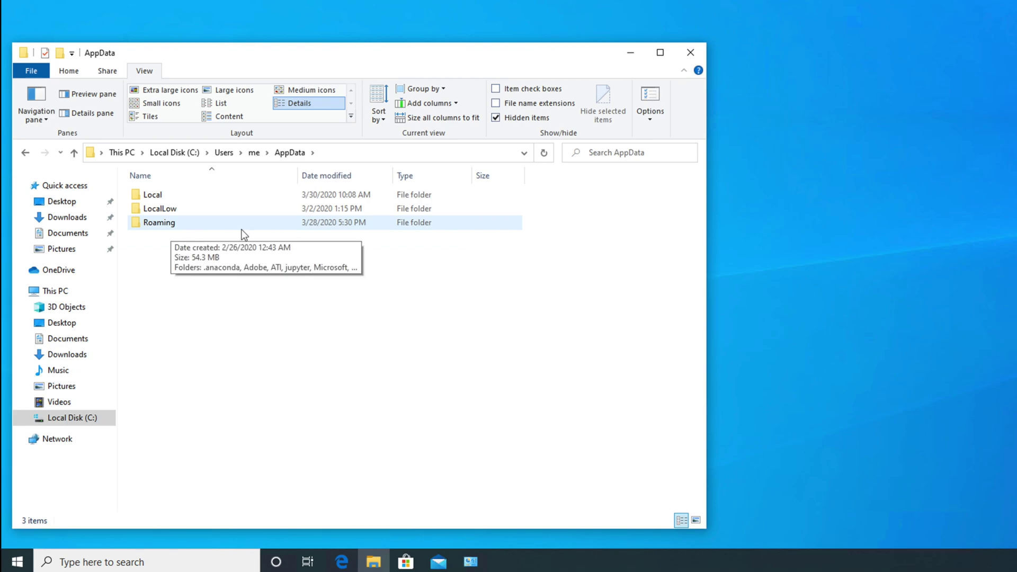
double_click(167, 221)
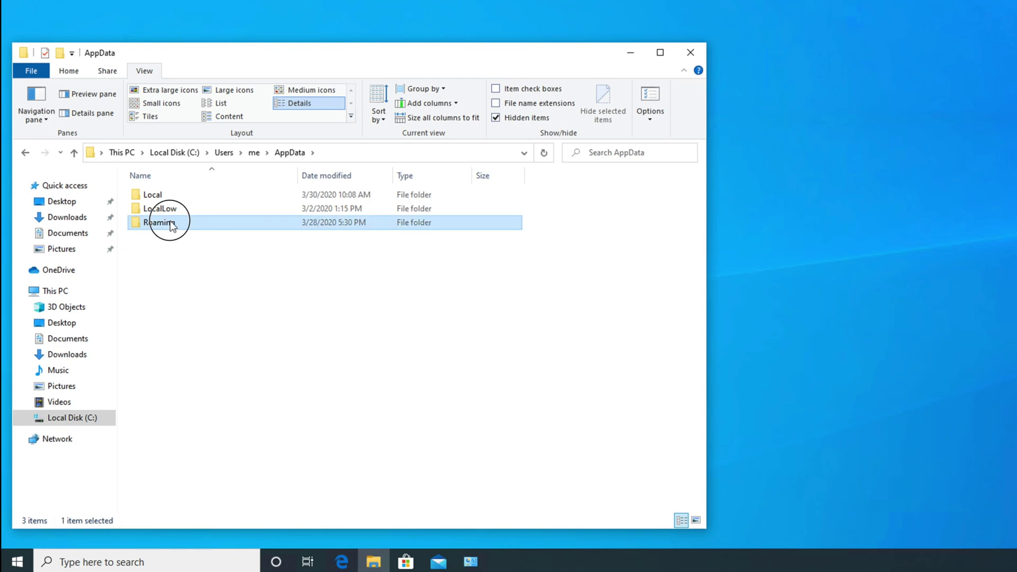
left_click(171, 278)
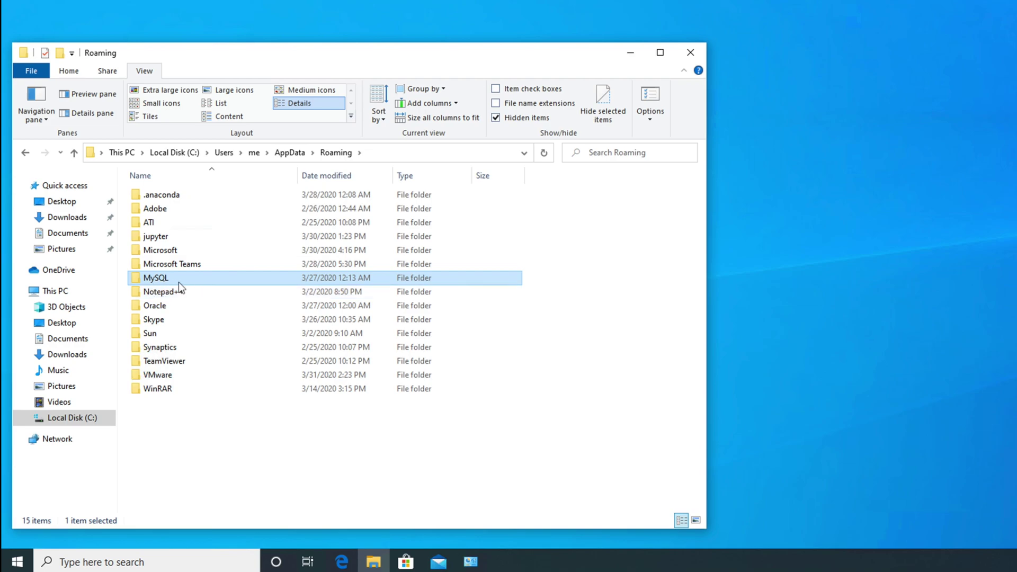
mouse_move(172, 279)
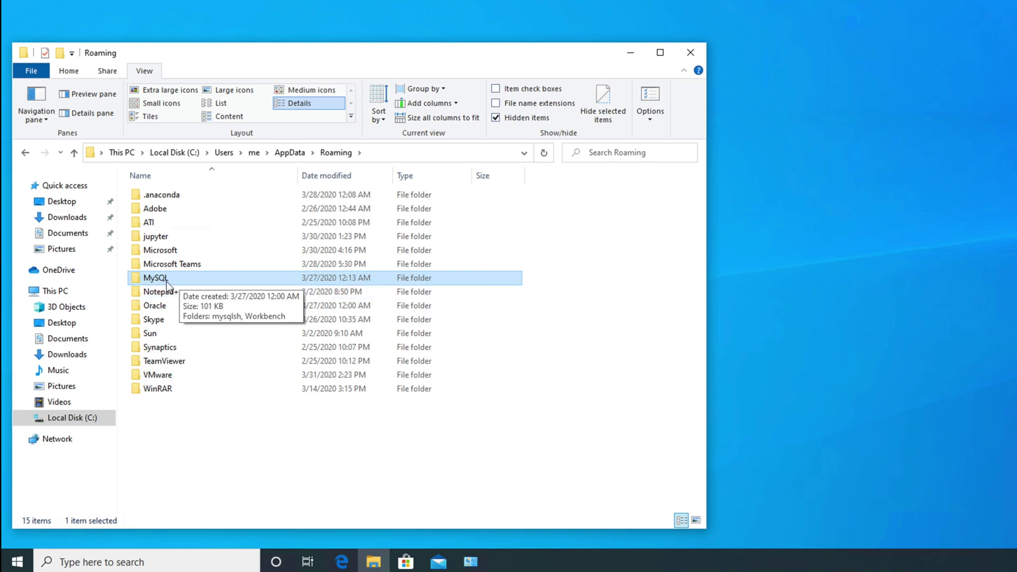
right_click(170, 278)
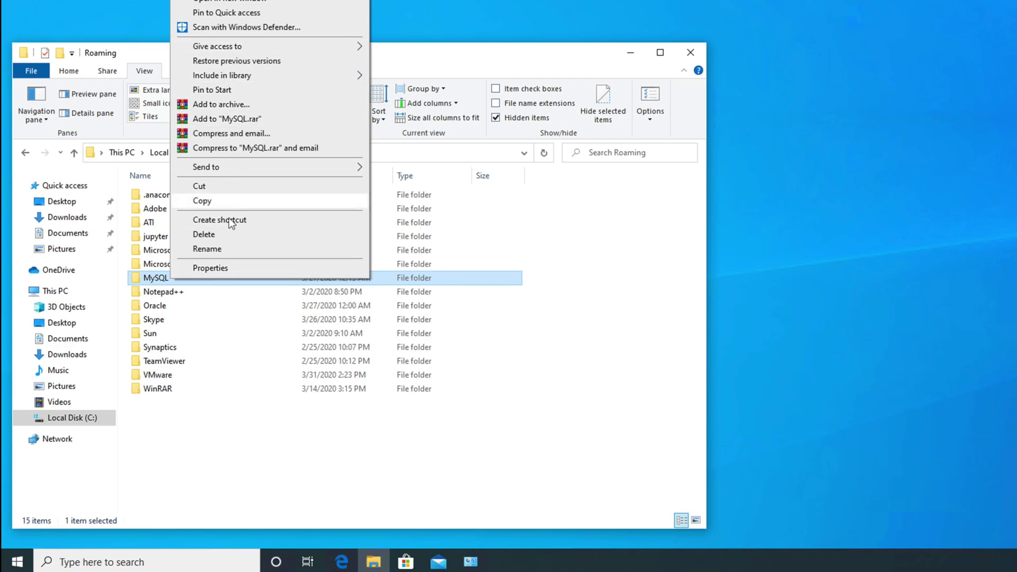
left_click(222, 231)
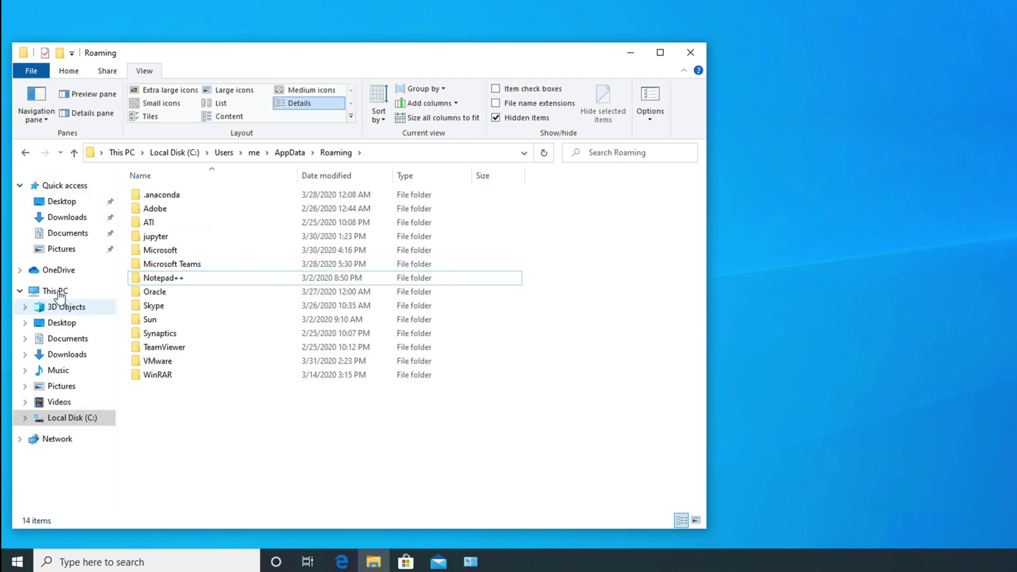
Return to This PC, turn off the display of hidden items, and close File Explorer
left_click(79, 292)
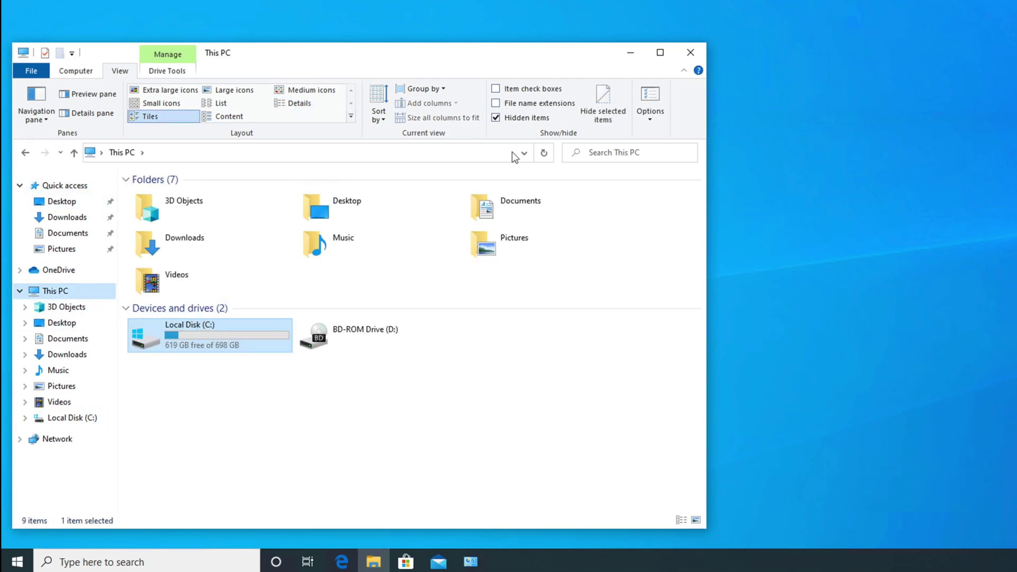
left_click(516, 119)
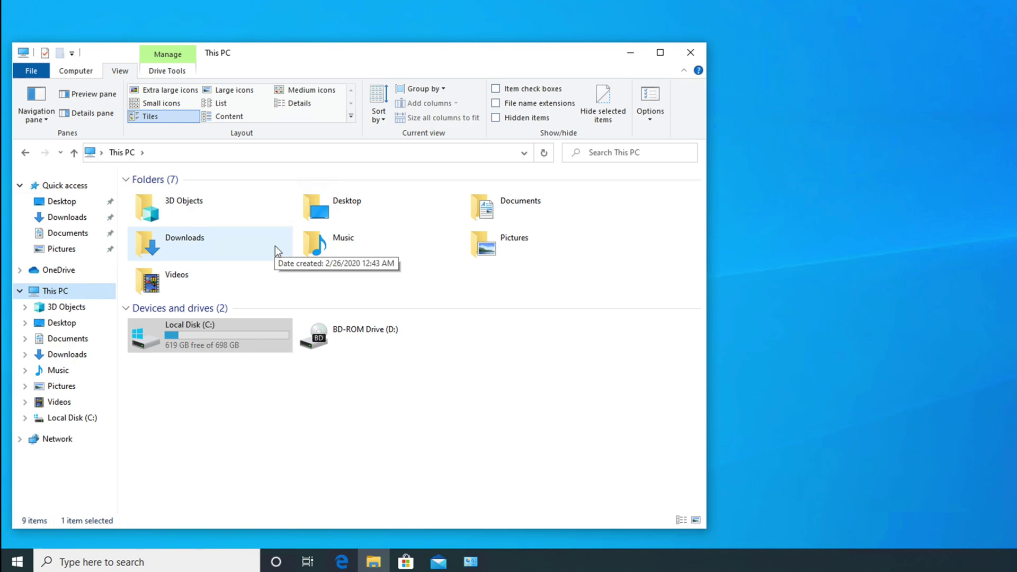
left_click(691, 57)
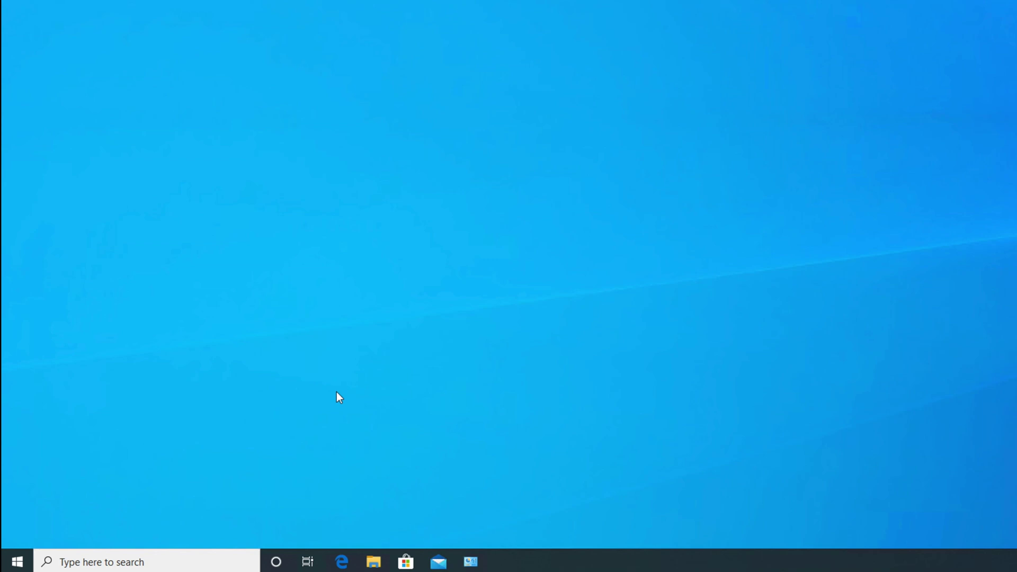
Open the Start menu from the desktop
left_click(18, 562)
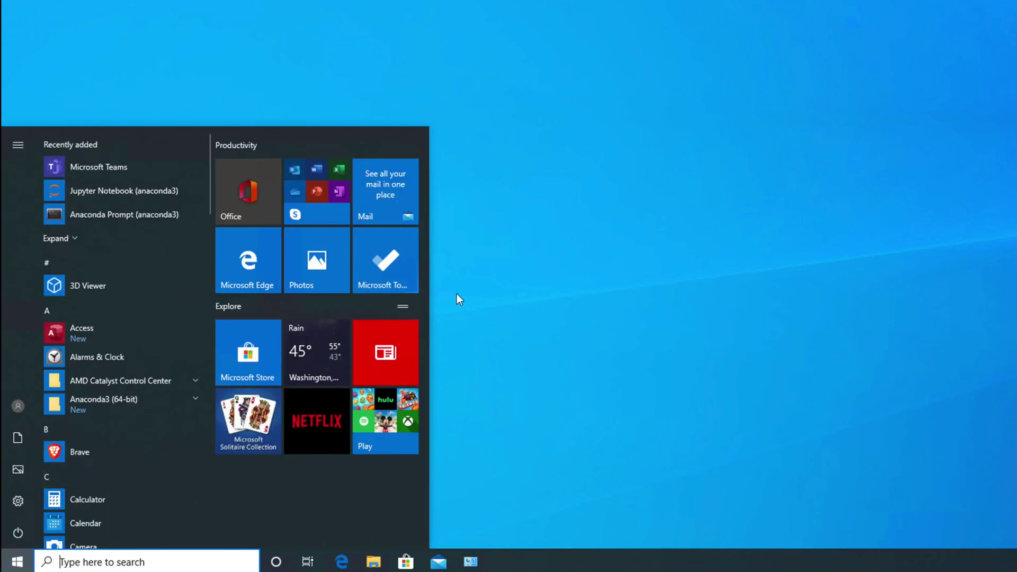